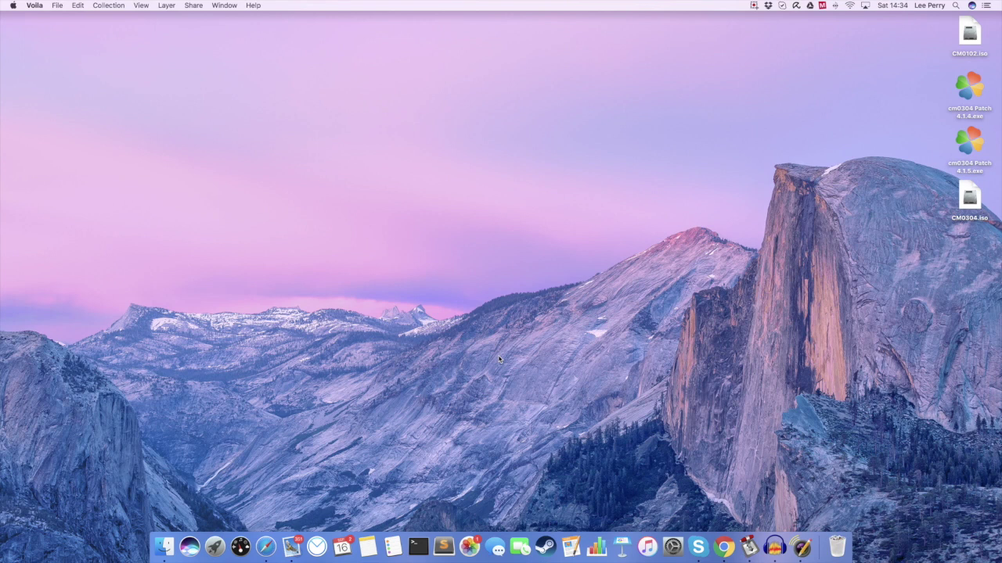
- Find and launch PlayOnMac, then dismiss its update notice
{"action": "key", "text": "super+space"}
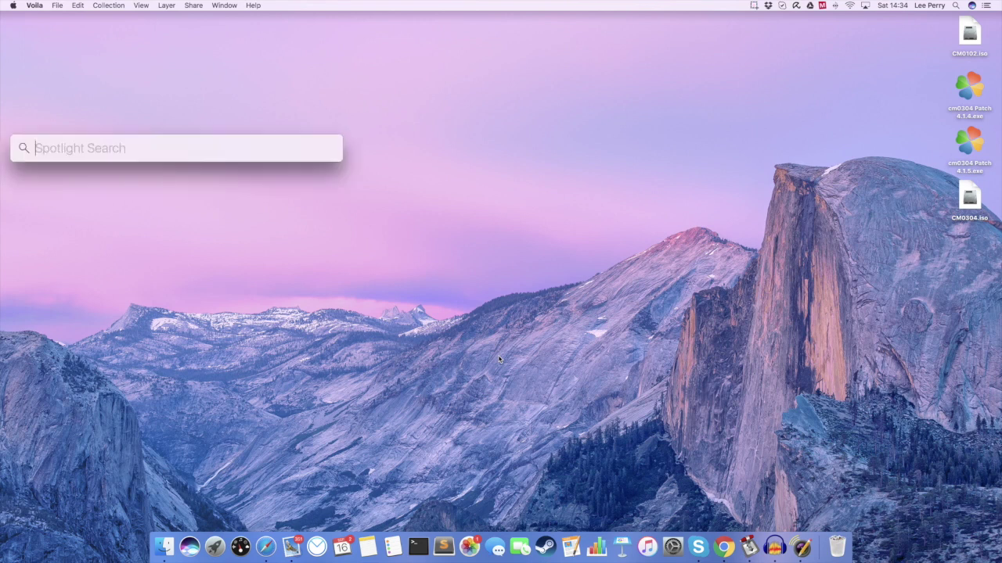
{"action": "type", "text": "plaon"}
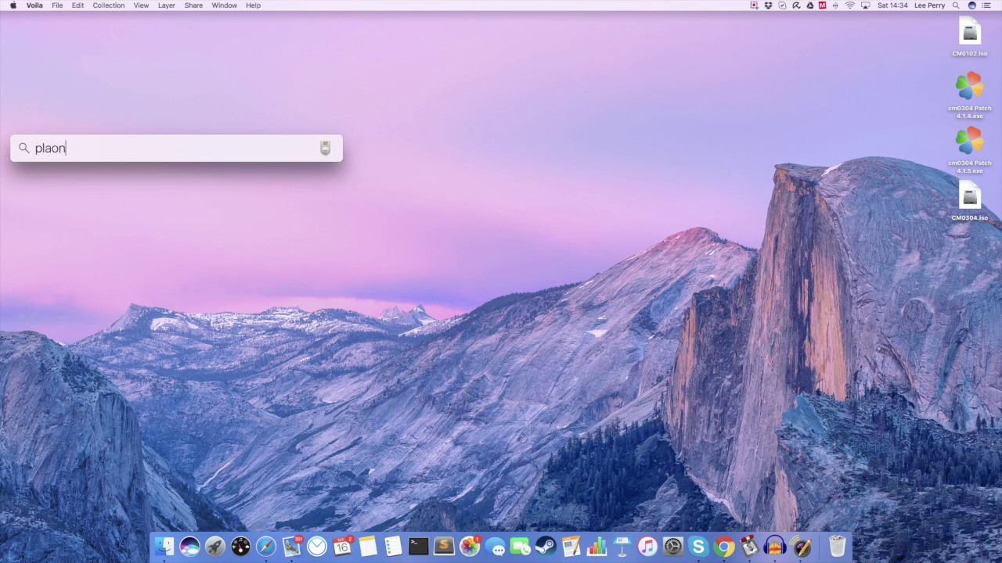
{"action": "type", "text": "m"}
{"action": "key", "text": "BackSpace"}
{"action": "key", "text": "BackSpace"}
{"action": "key", "text": "BackSpace"}
{"action": "type", "text": "yonmac"}
{"action": "key", "text": "Return"}
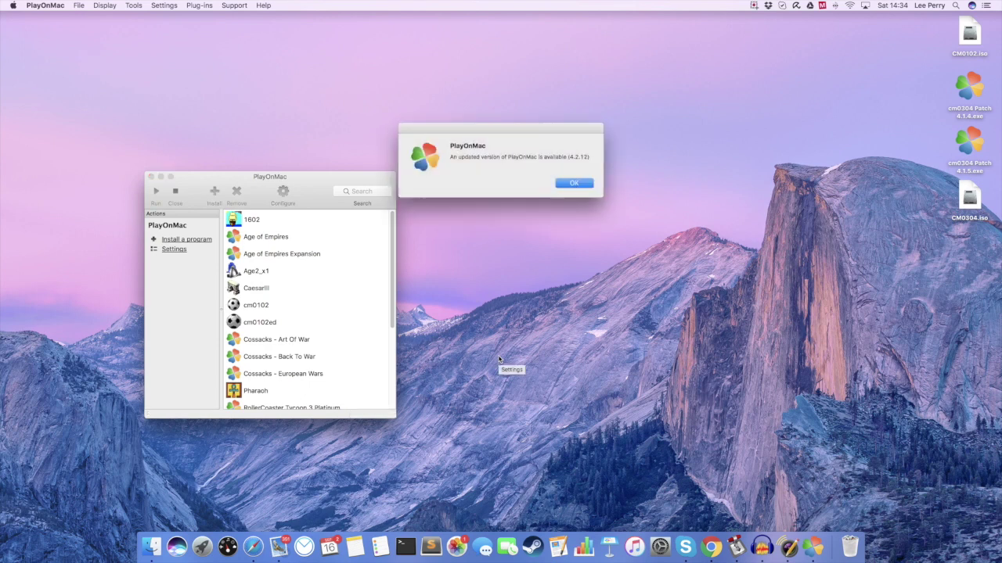
{"action": "left_click", "coordinate": [574, 184]}
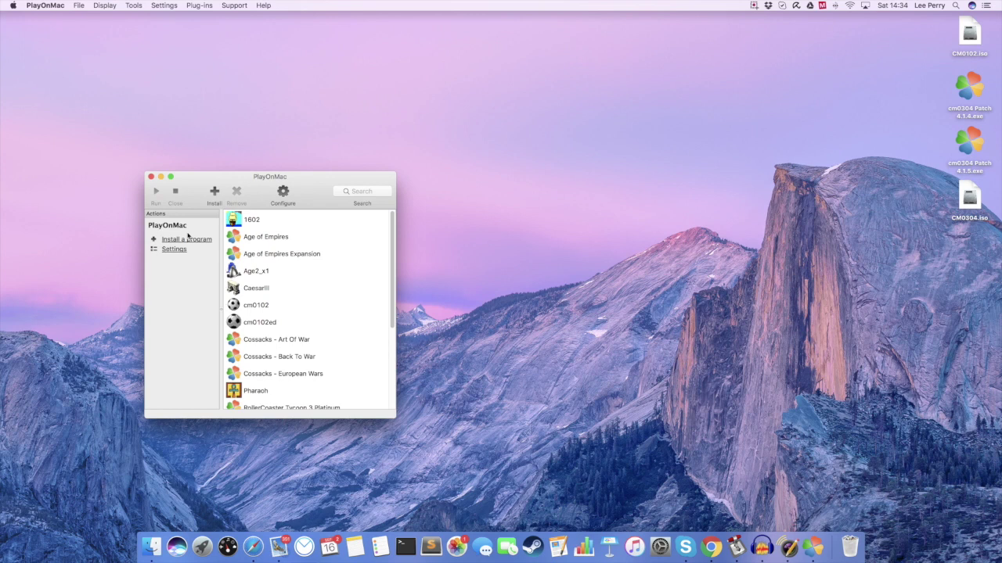
- Create a new virtual drive named CM0304 using the System version of Wine
{"action": "left_click", "coordinate": [283, 192]}
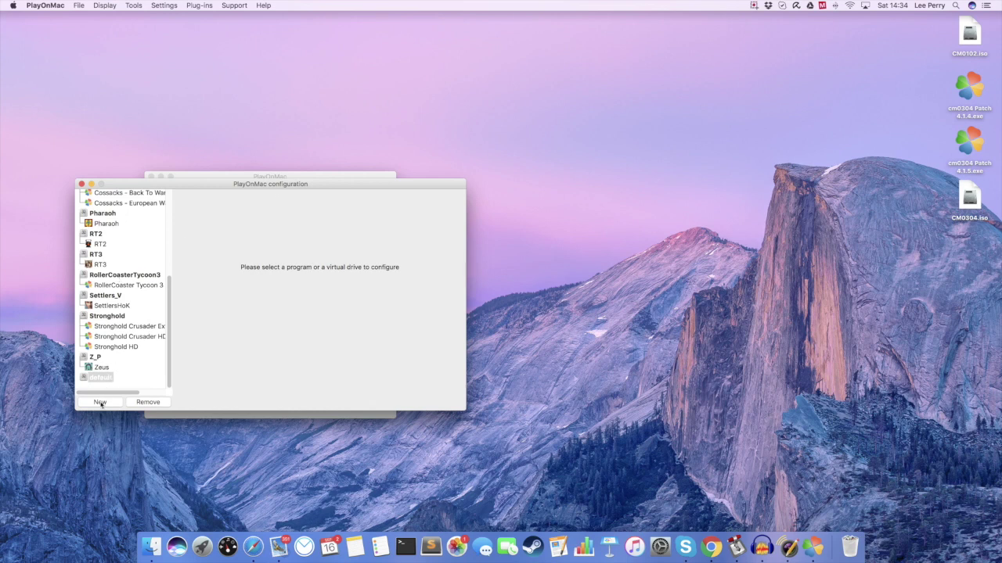
{"action": "left_click", "coordinate": [100, 402]}
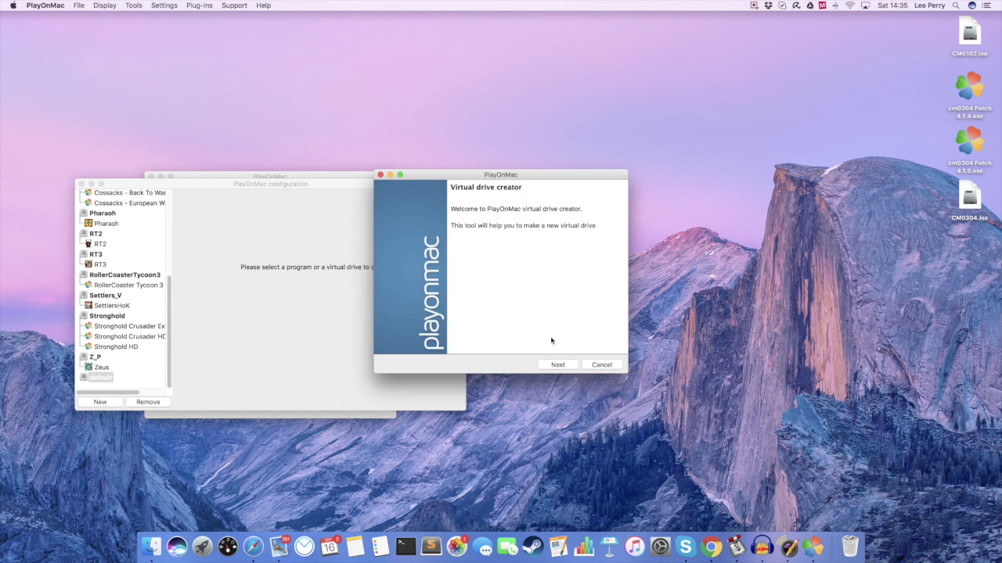
{"action": "left_click", "coordinate": [556, 364]}
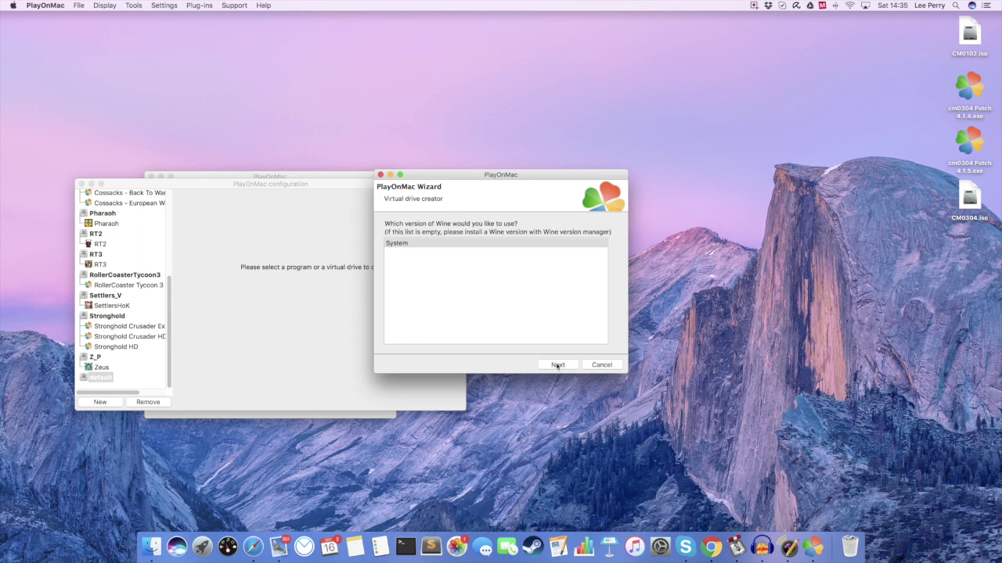
{"action": "left_click", "coordinate": [557, 366]}
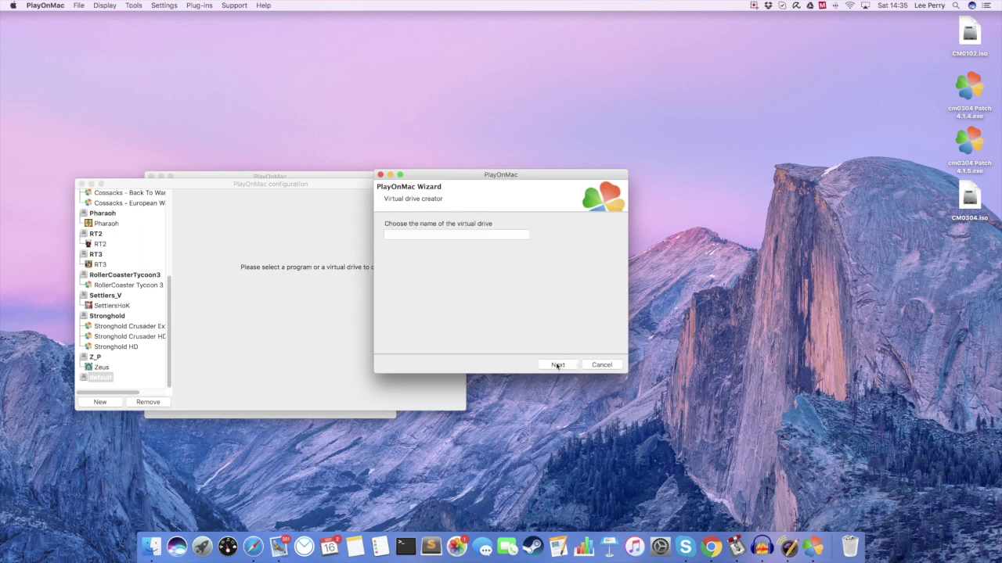
{"action": "left_click", "coordinate": [508, 236]}
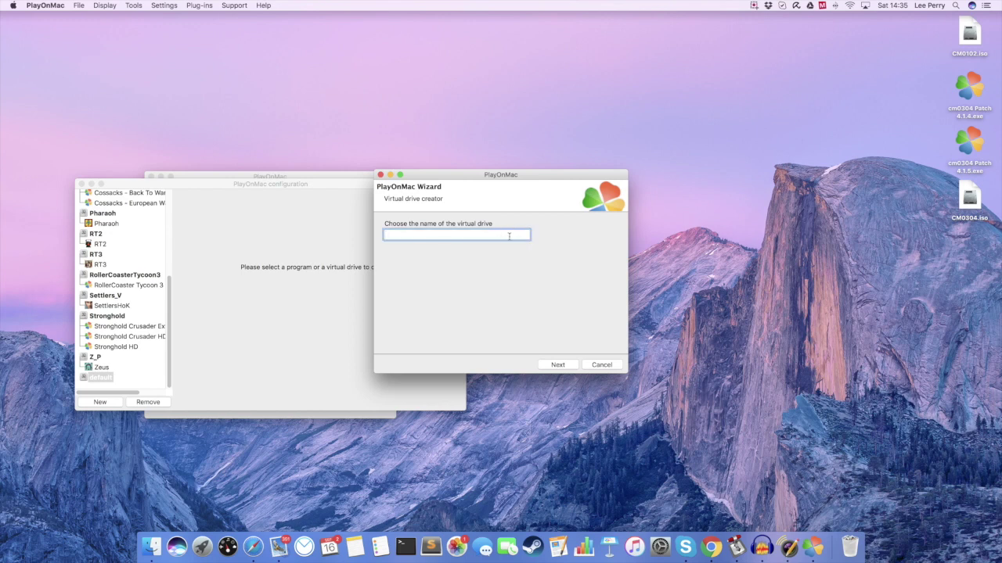
{"action": "type", "text": "CM0304"}
{"action": "left_click", "coordinate": [559, 364]}
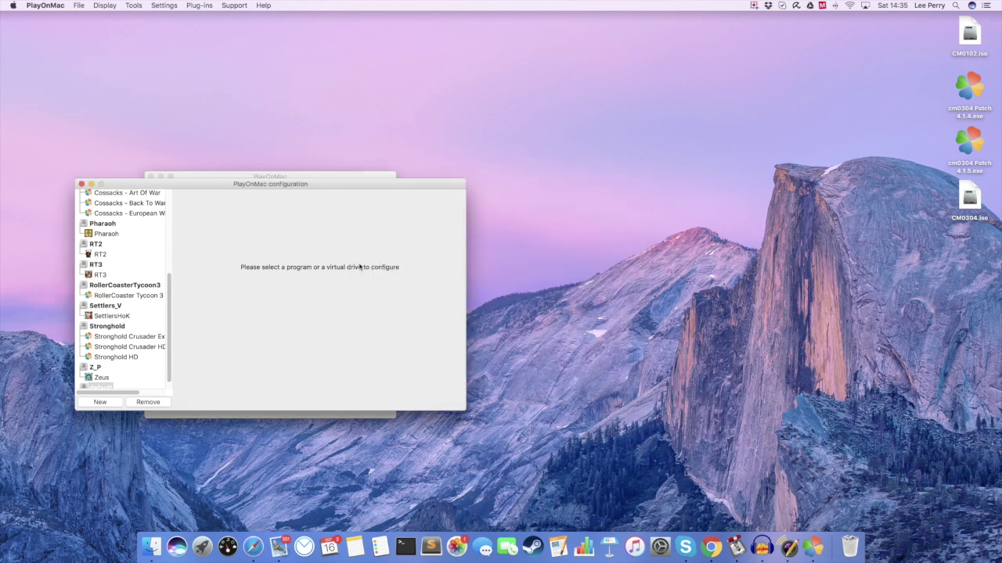
- Select the new CM0304 virtual drive in the configuration list to show its settings
{"action": "left_click", "coordinate": [171, 315]}
{"action": "left_click_drag", "start_coordinate": [170, 315], "coordinate": [182, 257]}
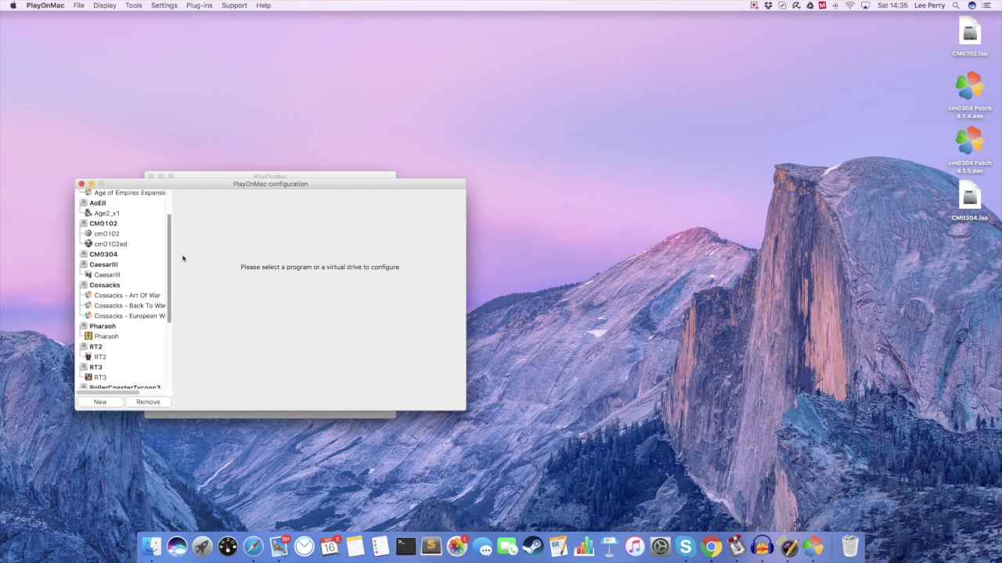
{"action": "left_click", "coordinate": [106, 255]}
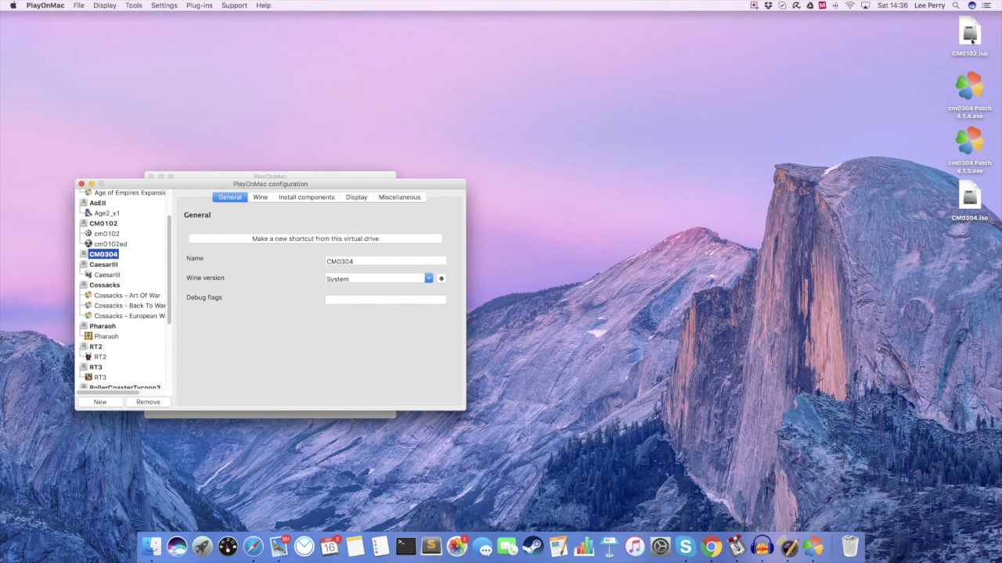
- Mount CM0304.iso from the desktop with DiskImageMounter and close the window of the mounted disc
{"action": "left_click", "coordinate": [970, 200]}
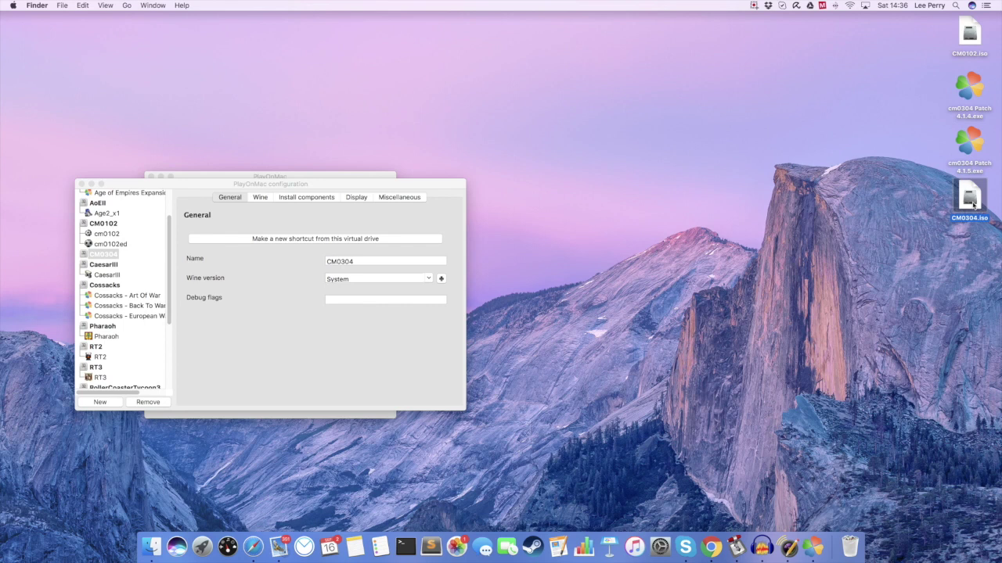
{"action": "right_click", "coordinate": [972, 201]}
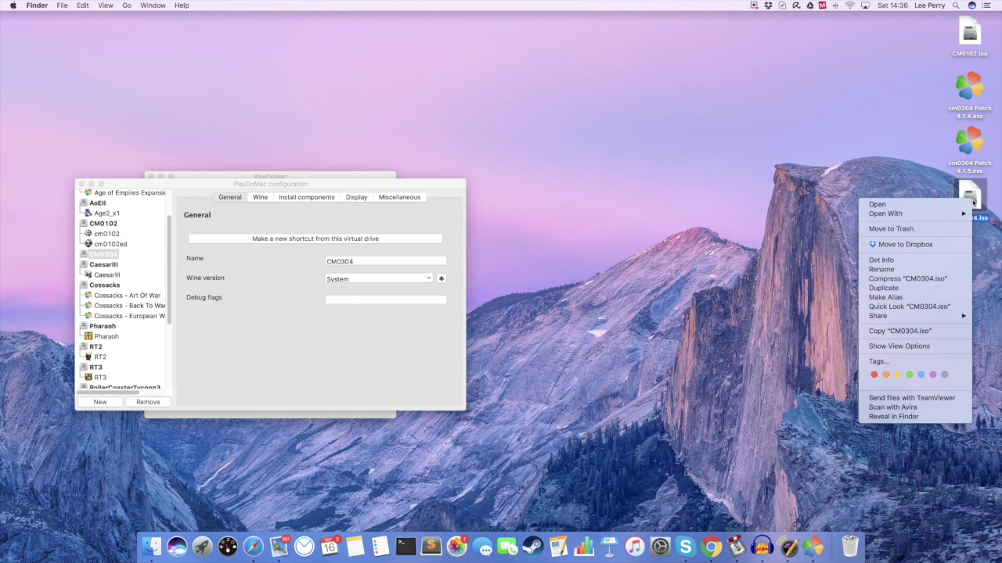
{"action": "mouse_move", "coordinate": [953, 216]}
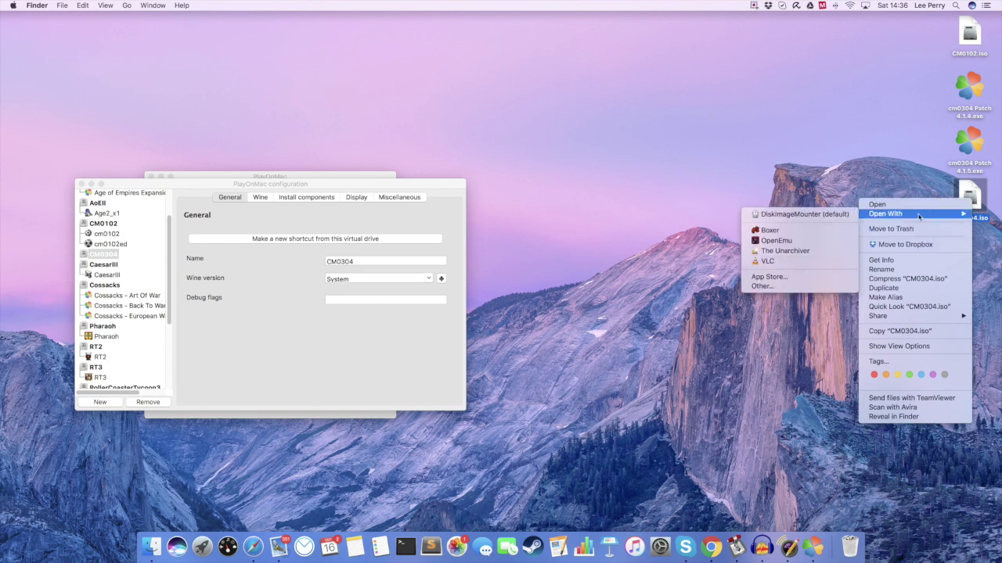
{"action": "left_click", "coordinate": [827, 216]}
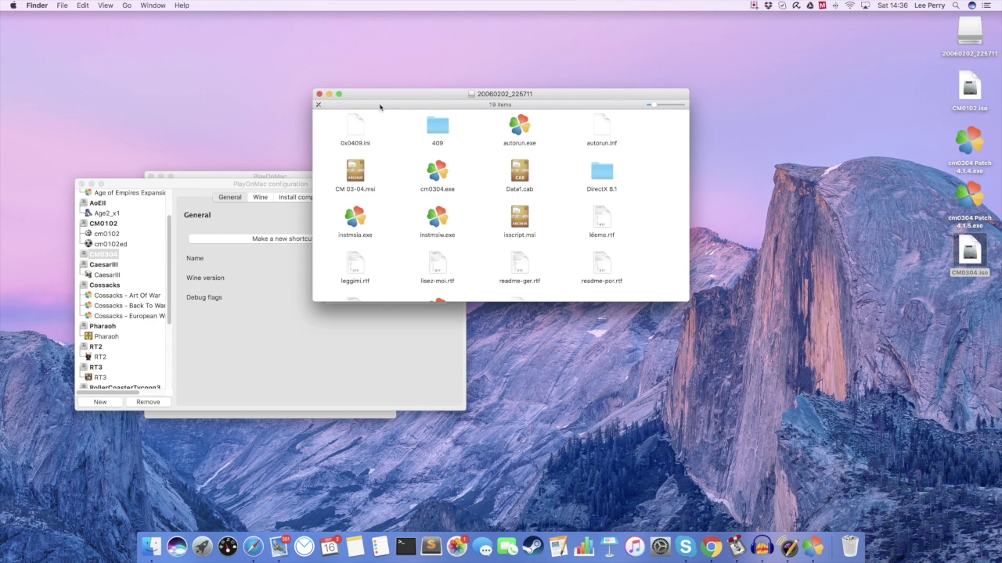
{"action": "left_click", "coordinate": [319, 95]}
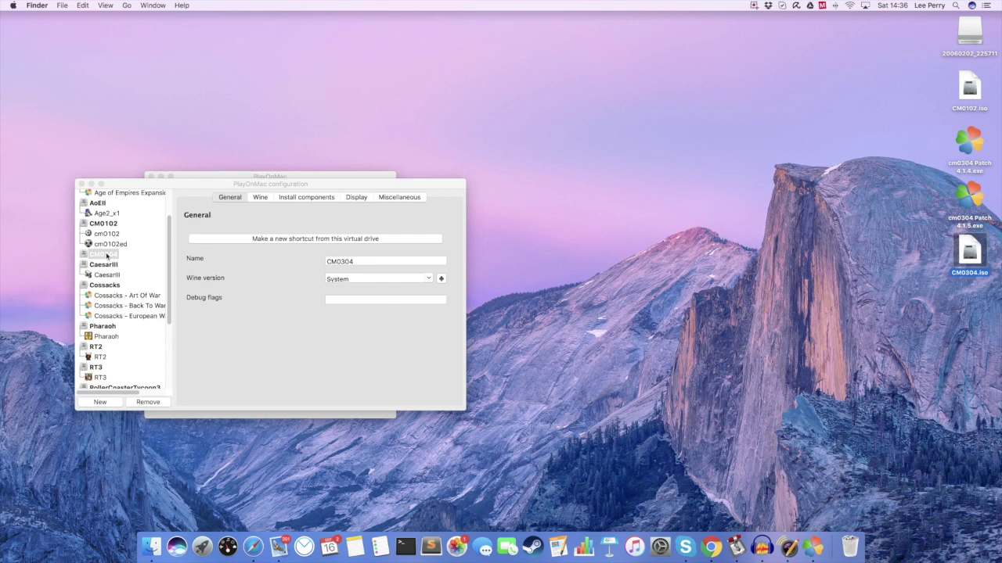
- Run setup.exe from the mounted disc 20060202_225711 in the CM0304 virtual drive
{"action": "left_click", "coordinate": [108, 256]}
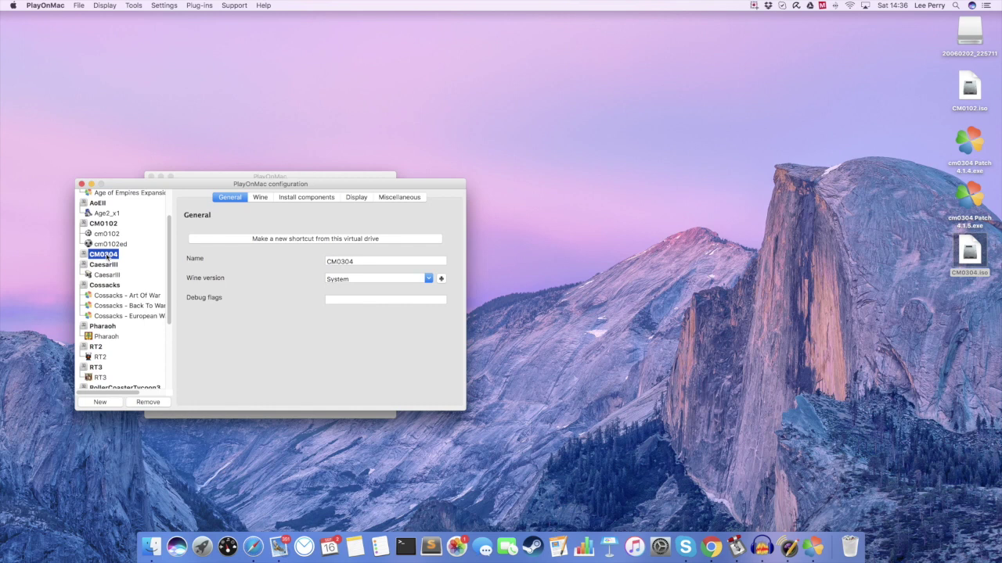
{"action": "left_click", "coordinate": [400, 197]}
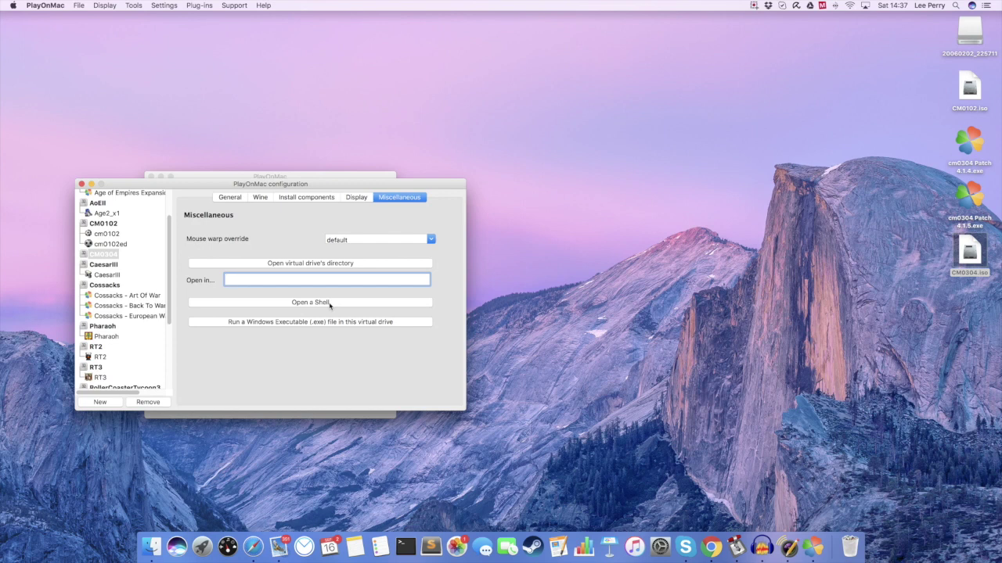
{"action": "left_click", "coordinate": [330, 305]}
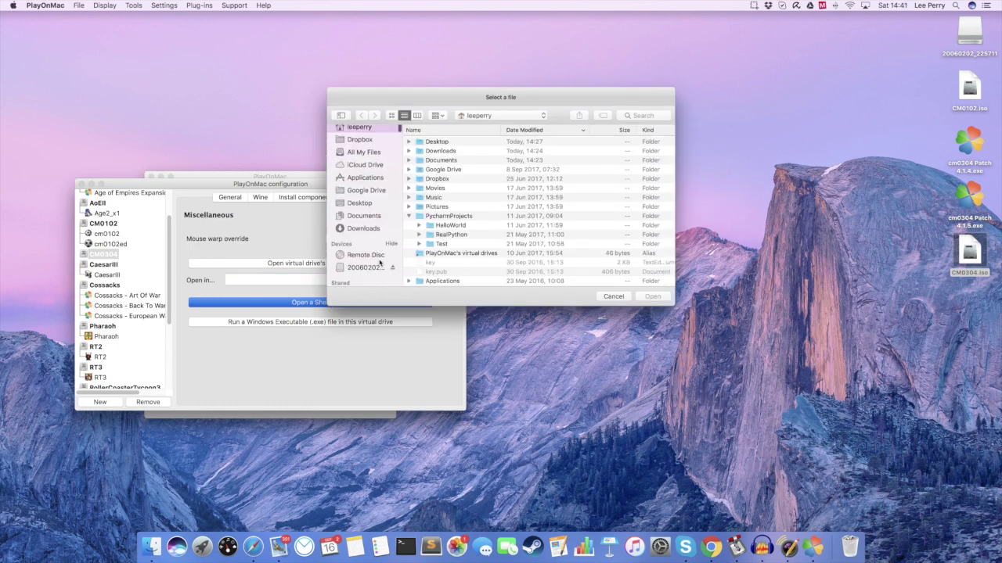
{"action": "scroll", "coordinate": [380, 262], "scroll_direction": "down", "scroll_amount": 2}
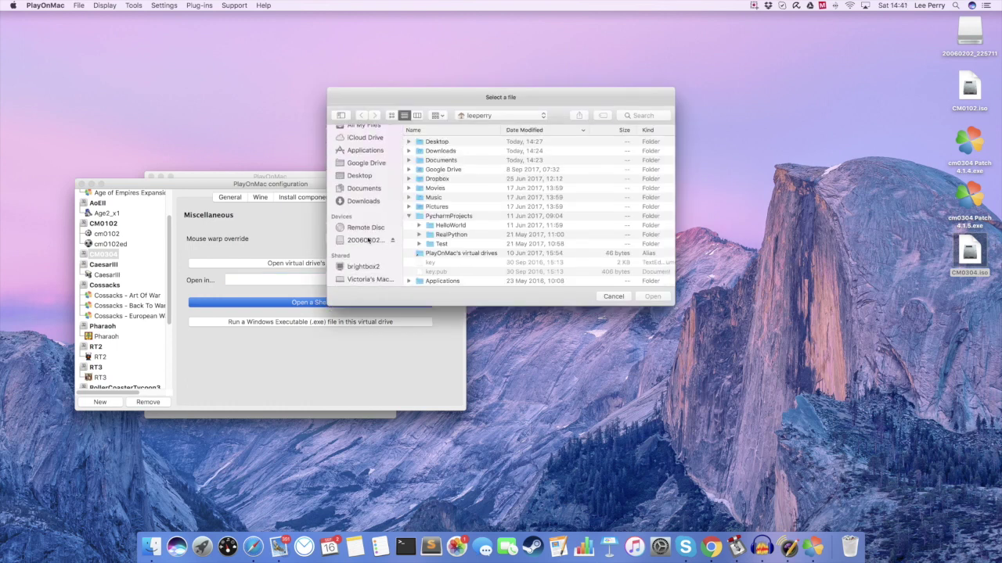
{"action": "left_click", "coordinate": [369, 240]}
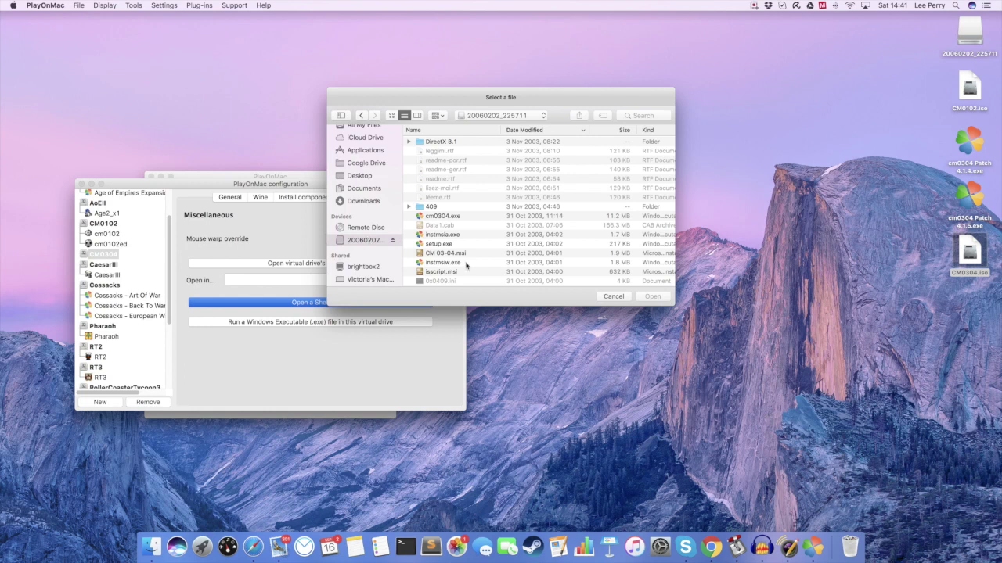
{"action": "left_click", "coordinate": [453, 245]}
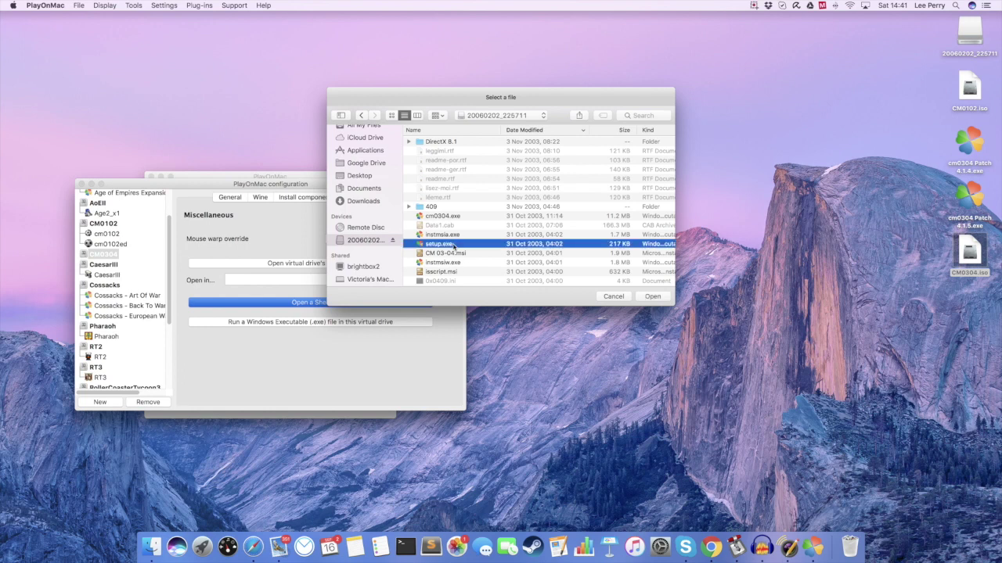
{"action": "left_click", "coordinate": [644, 298]}
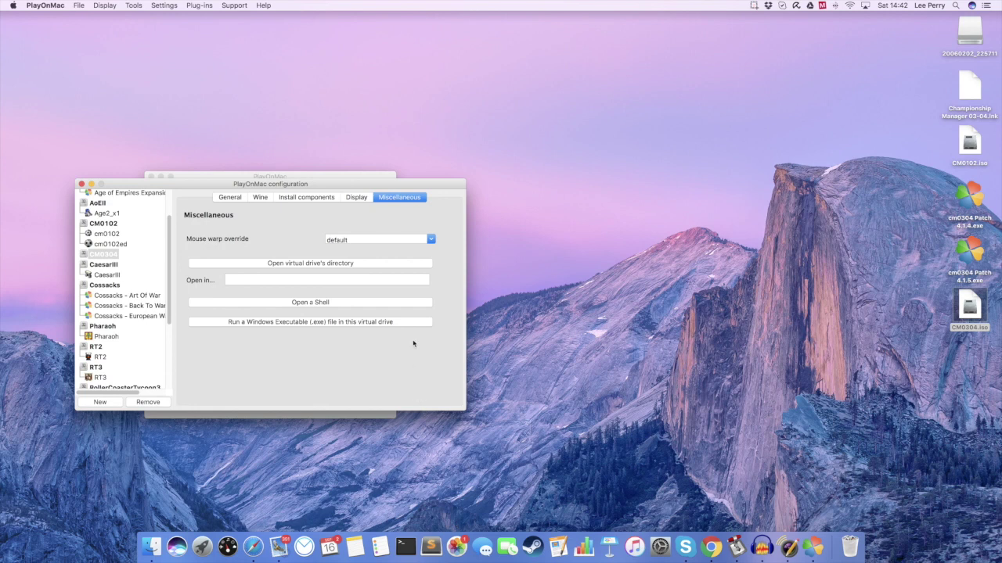
- Run cm0304 Patch 4.1.4.exe from the Desktop folder in the virtual drive, apply the update and exit the update utility
{"action": "left_click", "coordinate": [379, 305]}
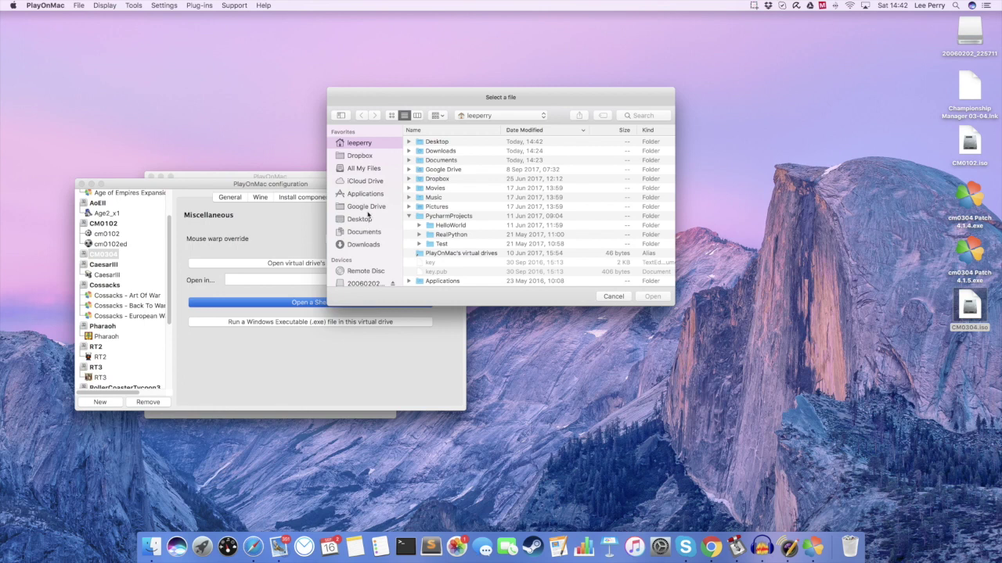
{"action": "left_click", "coordinate": [408, 141]}
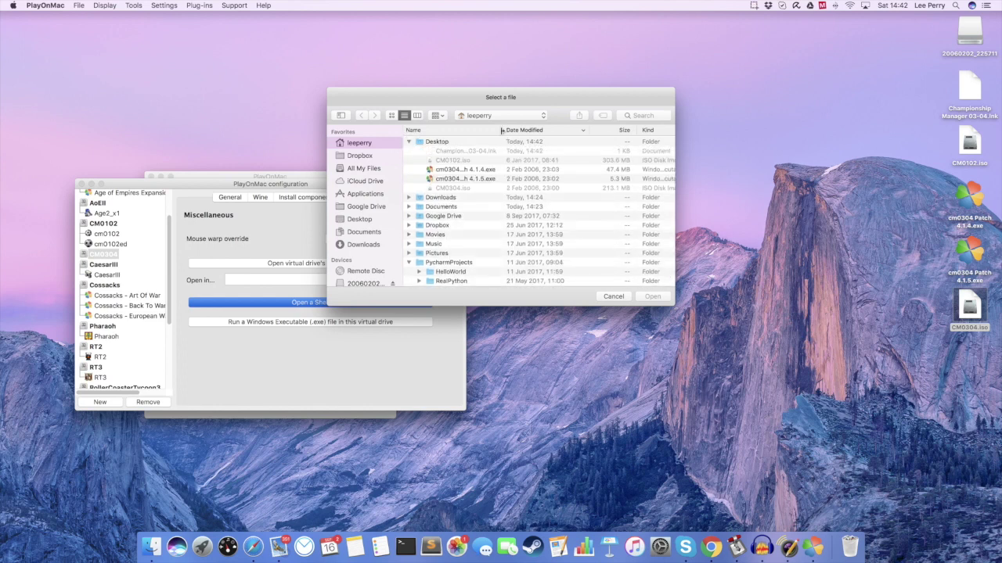
{"action": "left_click_drag", "start_coordinate": [502, 130], "coordinate": [531, 134]}
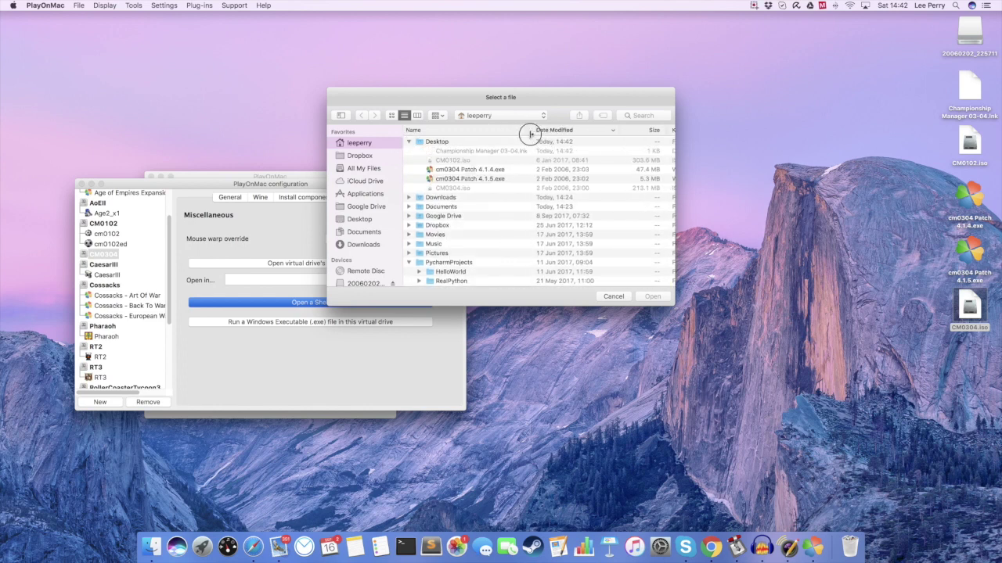
{"action": "left_click", "coordinate": [478, 170]}
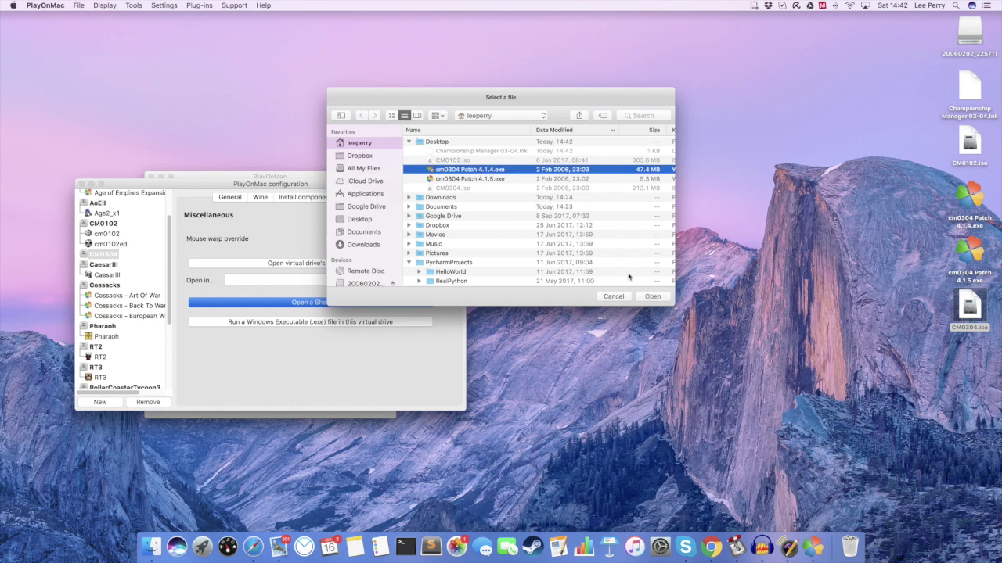
{"action": "left_click", "coordinate": [652, 297]}
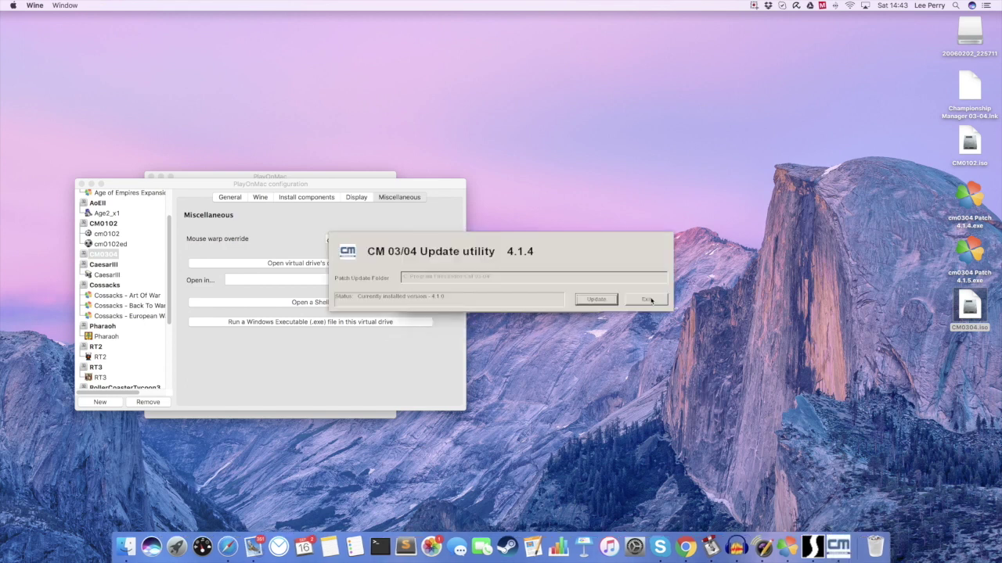
{"action": "left_click", "coordinate": [602, 299]}
{"action": "left_click", "coordinate": [646, 299]}
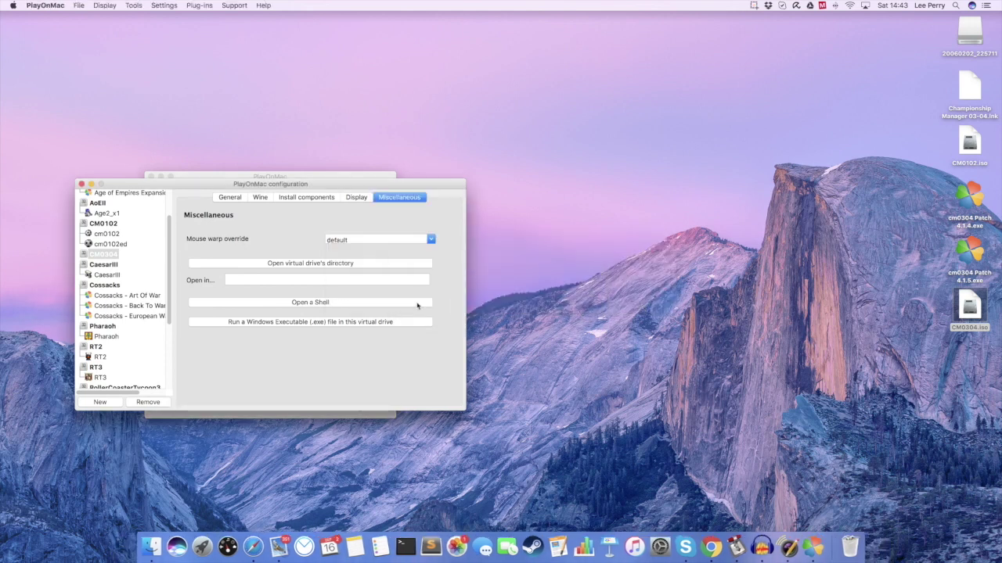
- Run cm0304 Patch 4.1.5.exe in the virtual drive, accept the notice, apply the update and exit the update utility
{"action": "left_click", "coordinate": [392, 304]}
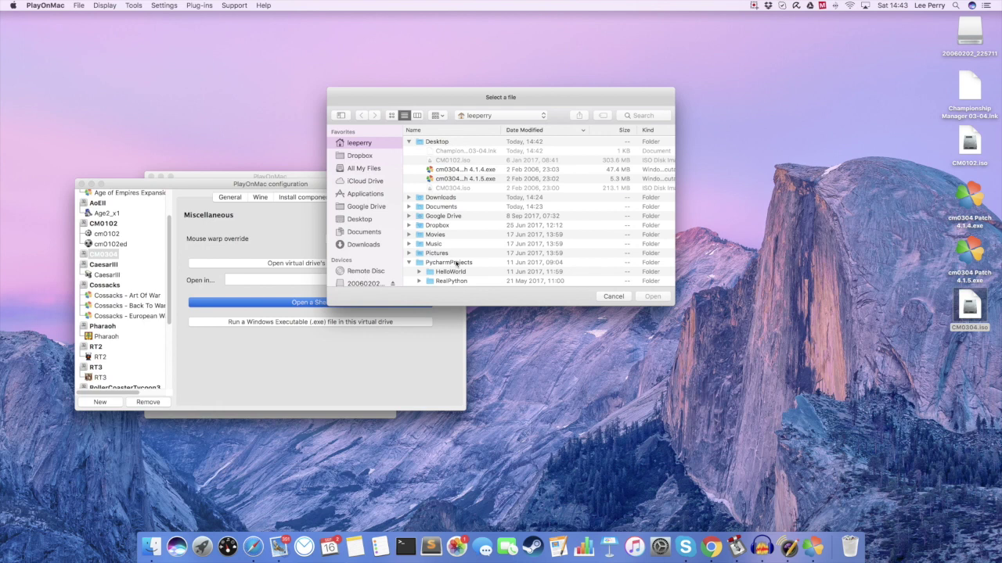
{"action": "left_click", "coordinate": [489, 179]}
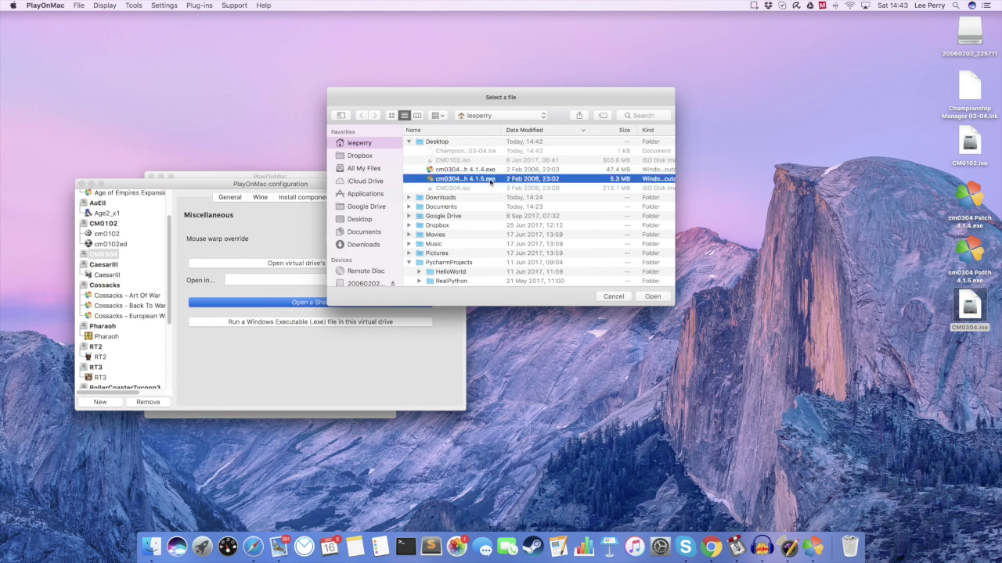
{"action": "left_click", "coordinate": [650, 298]}
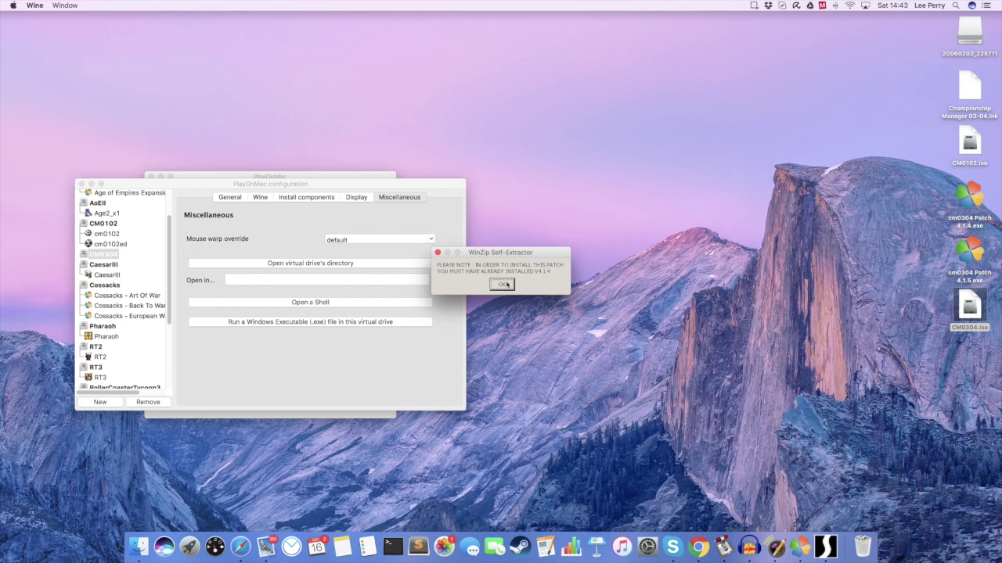
{"action": "left_click", "coordinate": [504, 284]}
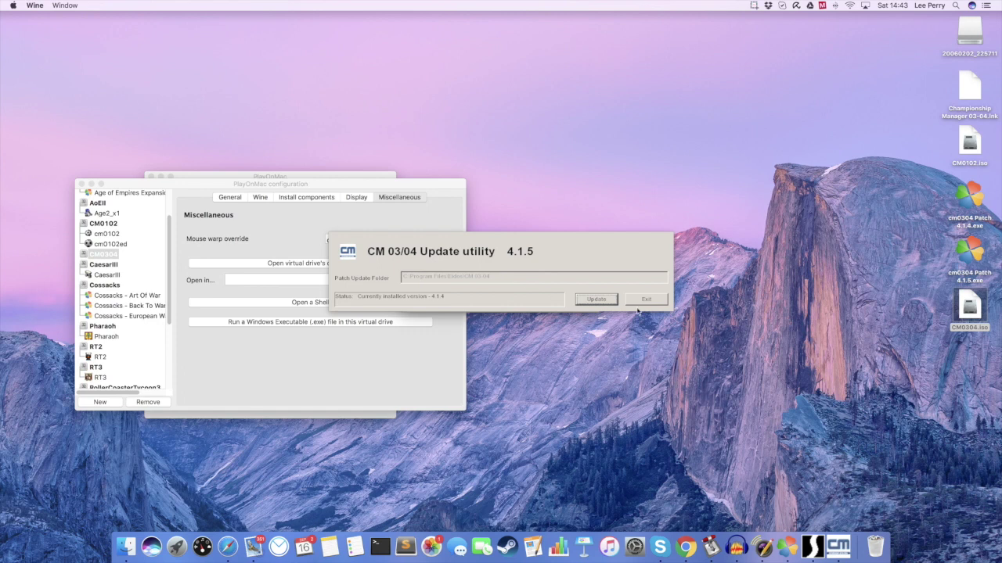
{"action": "left_click", "coordinate": [605, 301]}
{"action": "left_click", "coordinate": [643, 300]}
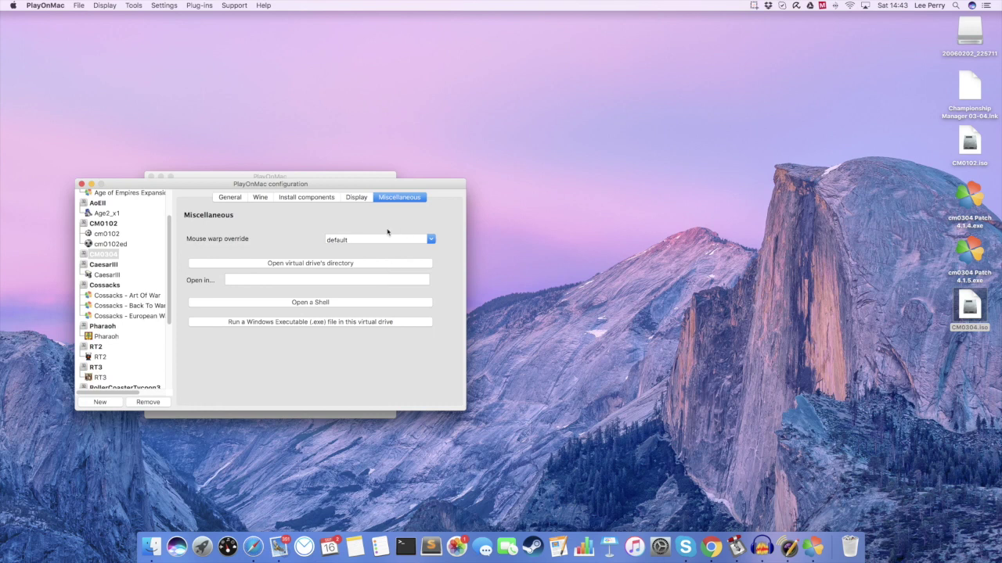
- Make a shortcut from the CM0304 virtual drive for cm0304.exe, named cm0304
{"action": "left_click", "coordinate": [235, 198]}
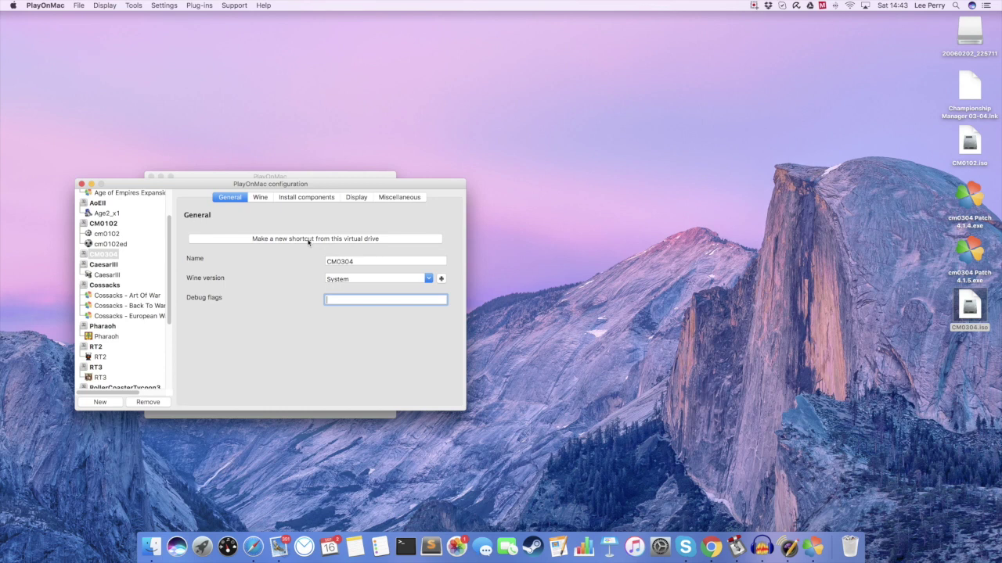
{"action": "left_click", "coordinate": [391, 239]}
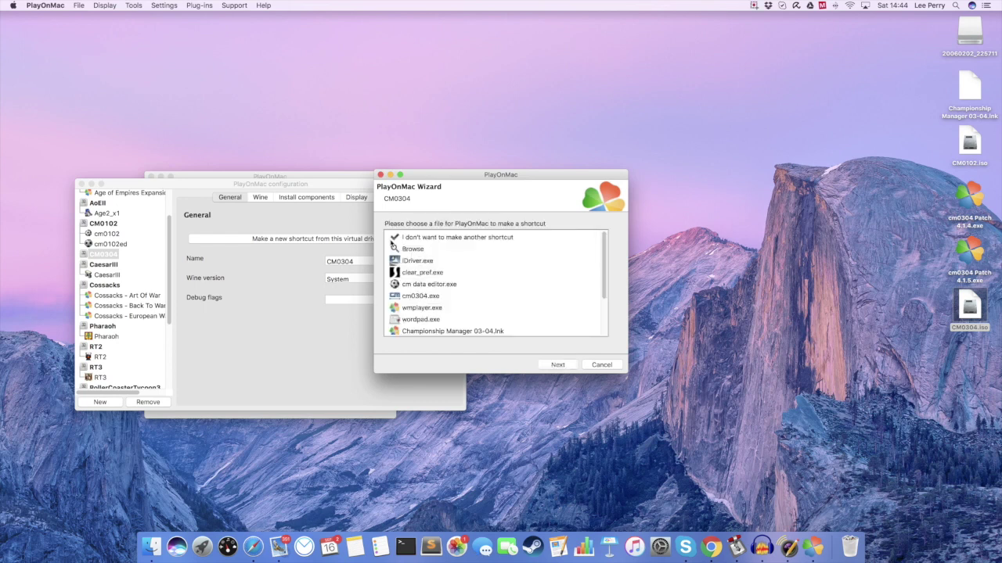
{"action": "left_click", "coordinate": [424, 296]}
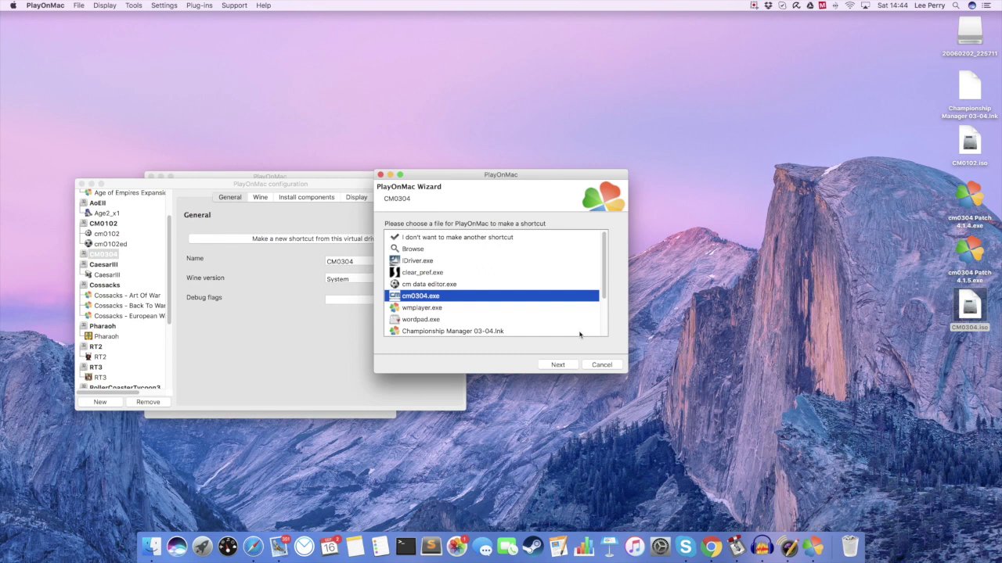
{"action": "left_click", "coordinate": [557, 365]}
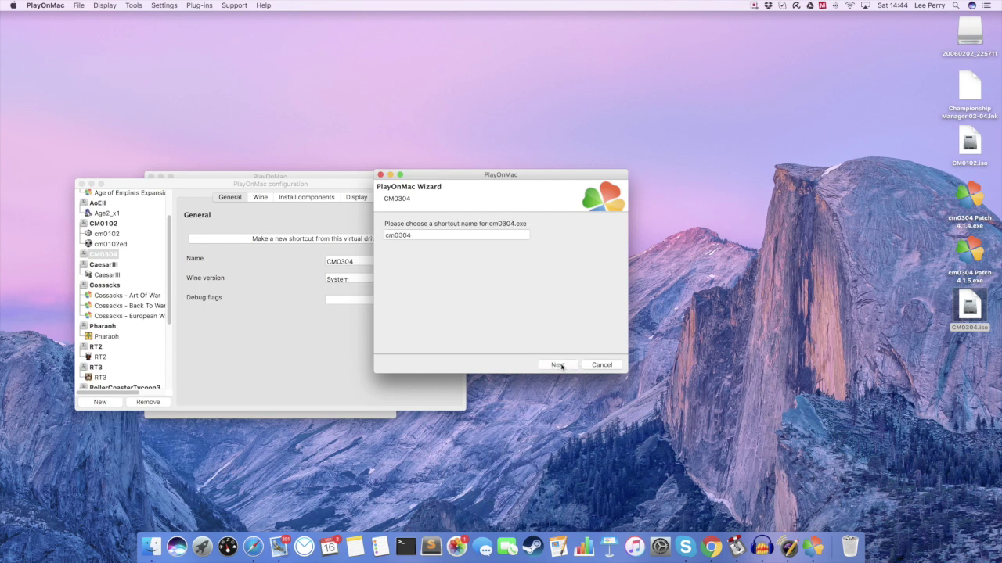
{"action": "left_click", "coordinate": [559, 366]}
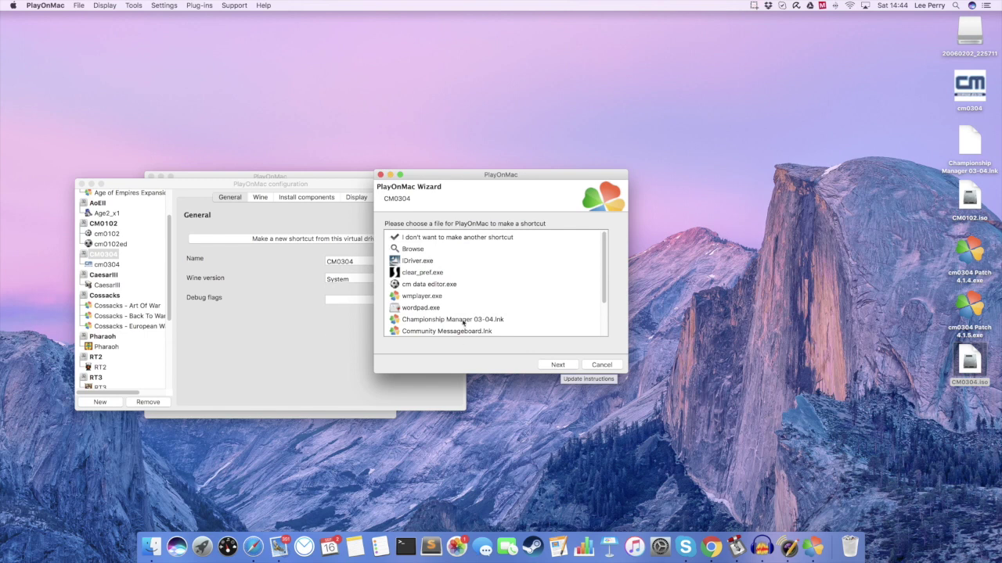
- Make a shortcut for cm data editor.exe, finish without making another shortcut and close the PlayOnMac configuration window
{"action": "left_click", "coordinate": [446, 285]}
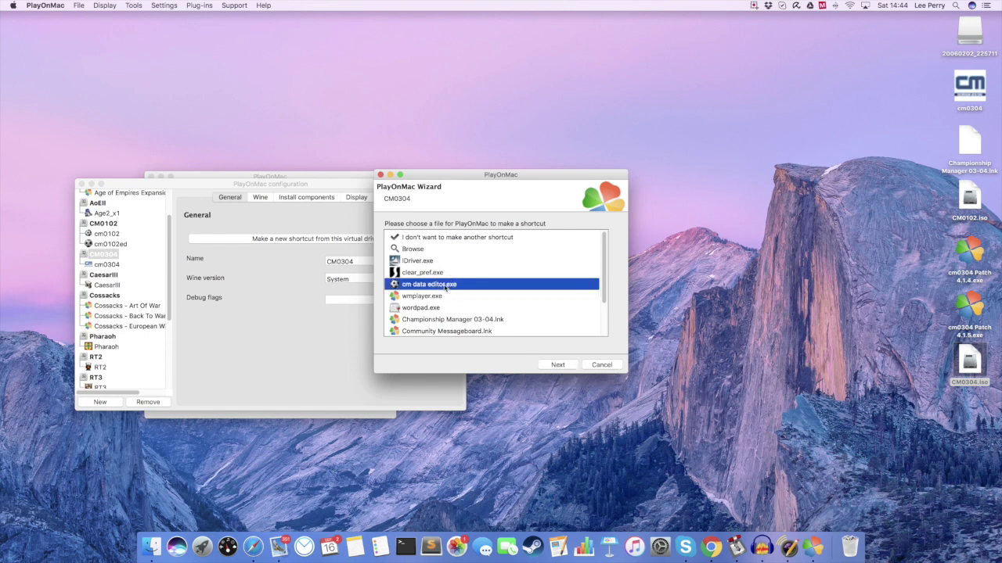
{"action": "left_click", "coordinate": [558, 365]}
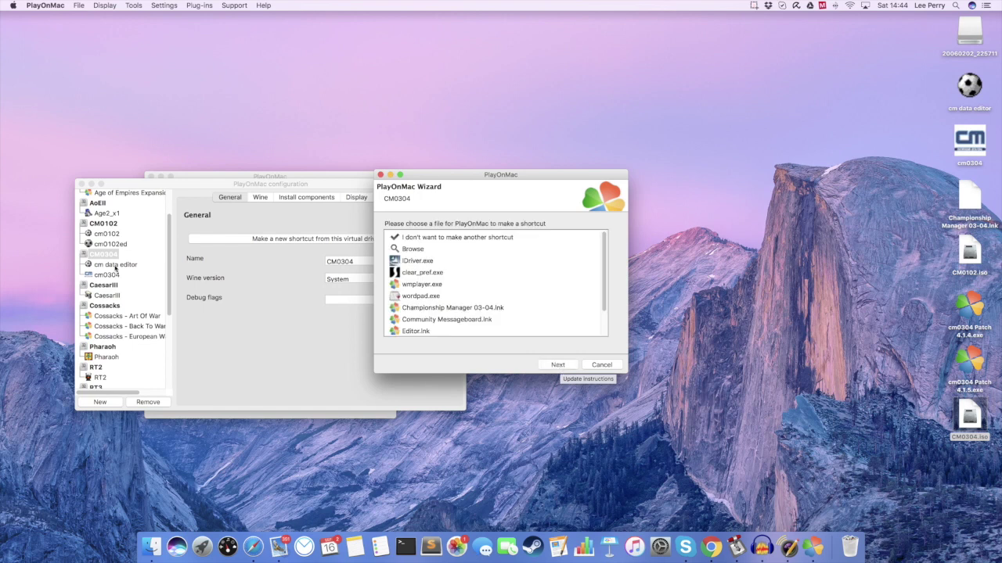
{"action": "scroll", "coordinate": [545, 312], "scroll_direction": "down", "scroll_amount": 3}
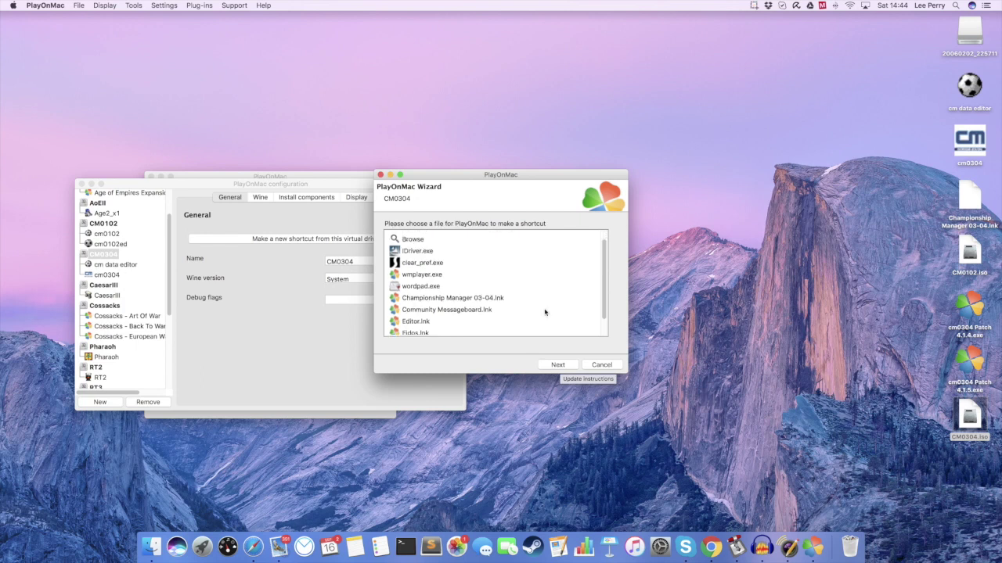
{"action": "scroll", "coordinate": [546, 313], "scroll_direction": "up", "scroll_amount": 3}
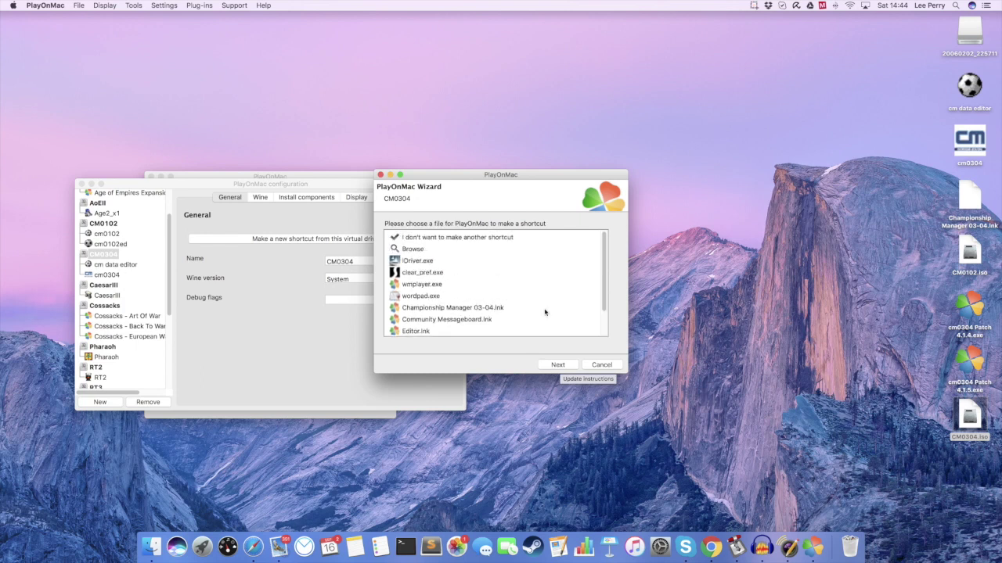
{"action": "left_click", "coordinate": [484, 238]}
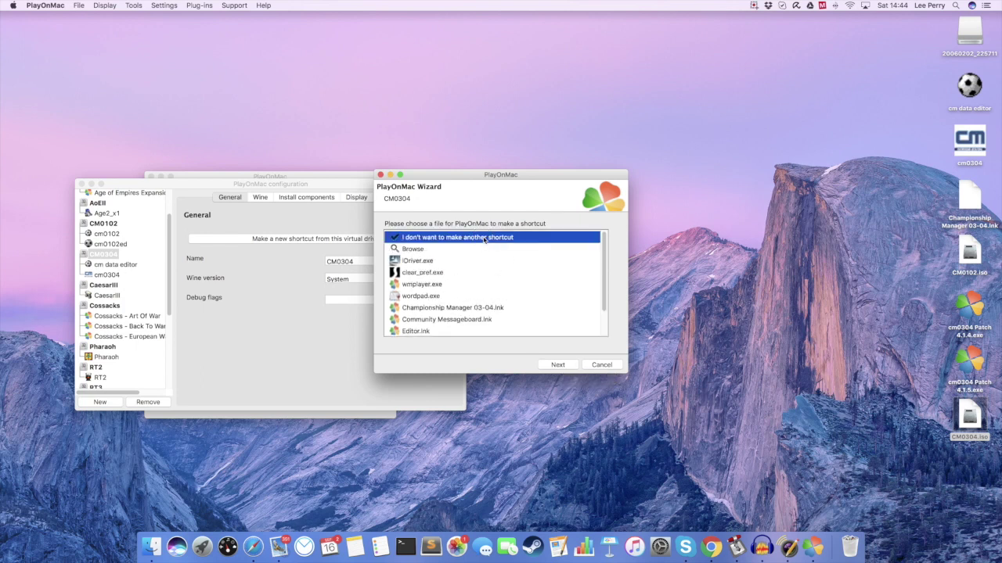
{"action": "left_click", "coordinate": [556, 365]}
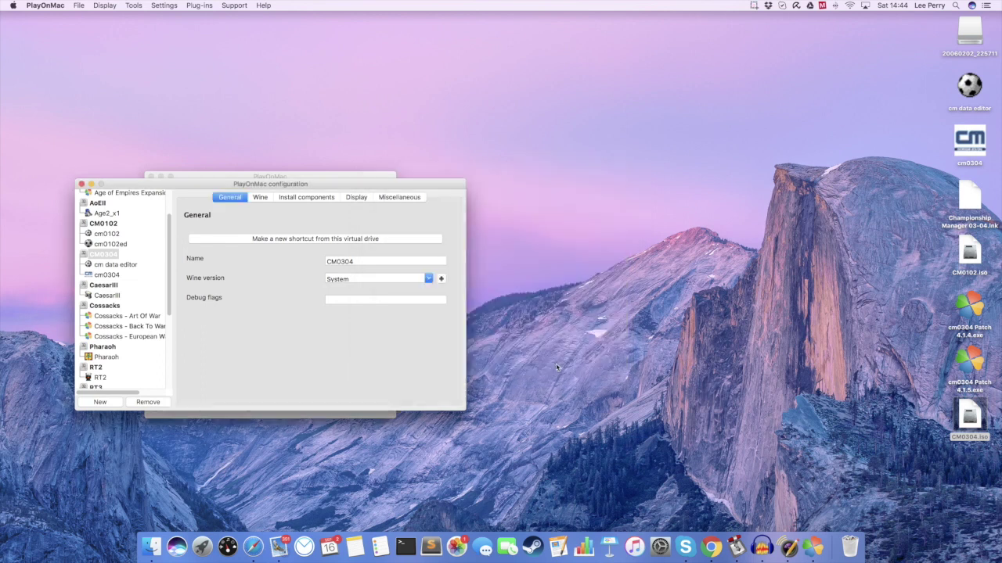
{"action": "left_click", "coordinate": [82, 185]}
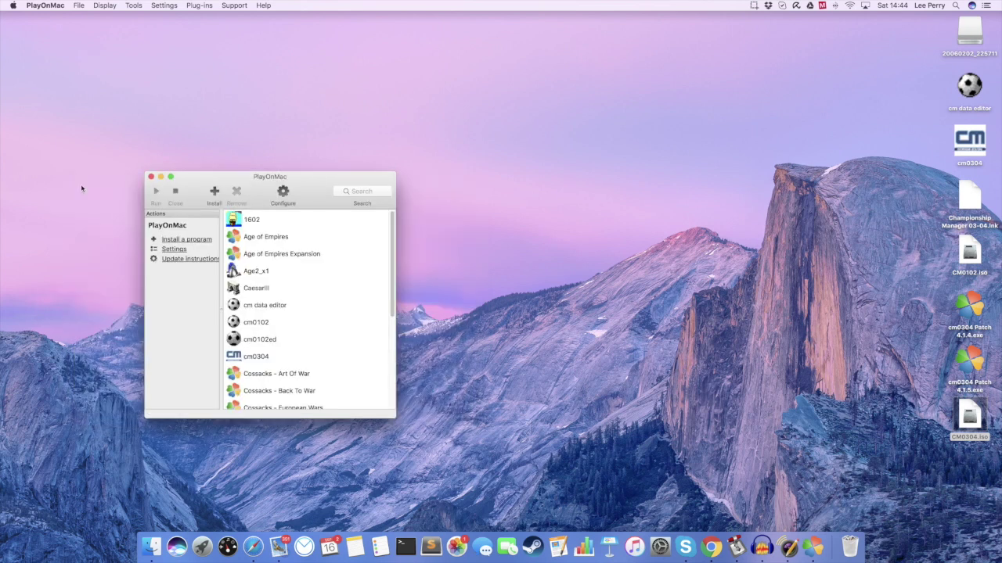
- Launch Championship Manager 03/04 from its cm0304 entry and set the game language to English in the preferences
{"action": "left_click", "coordinate": [256, 359]}
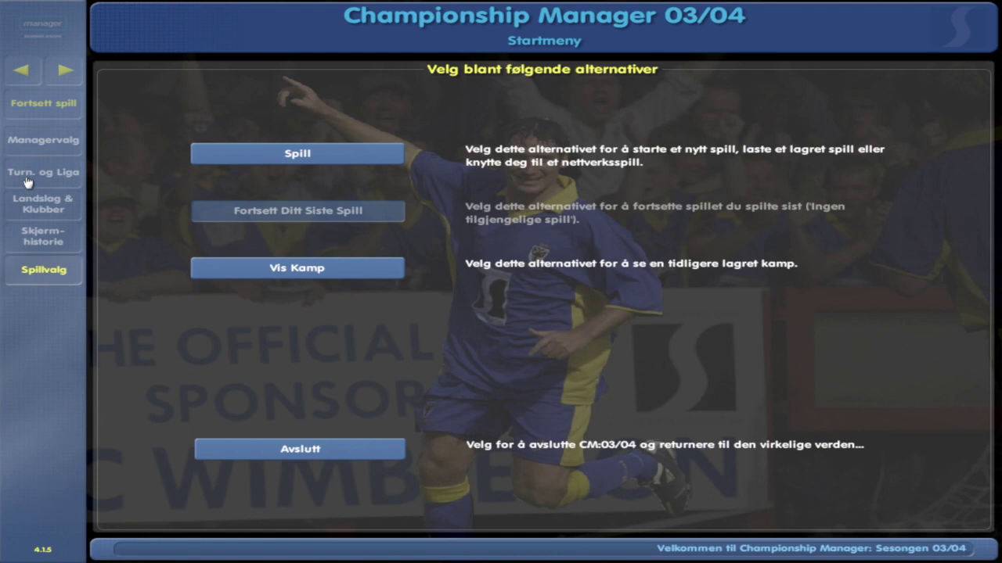
{"action": "left_click", "coordinate": [43, 269]}
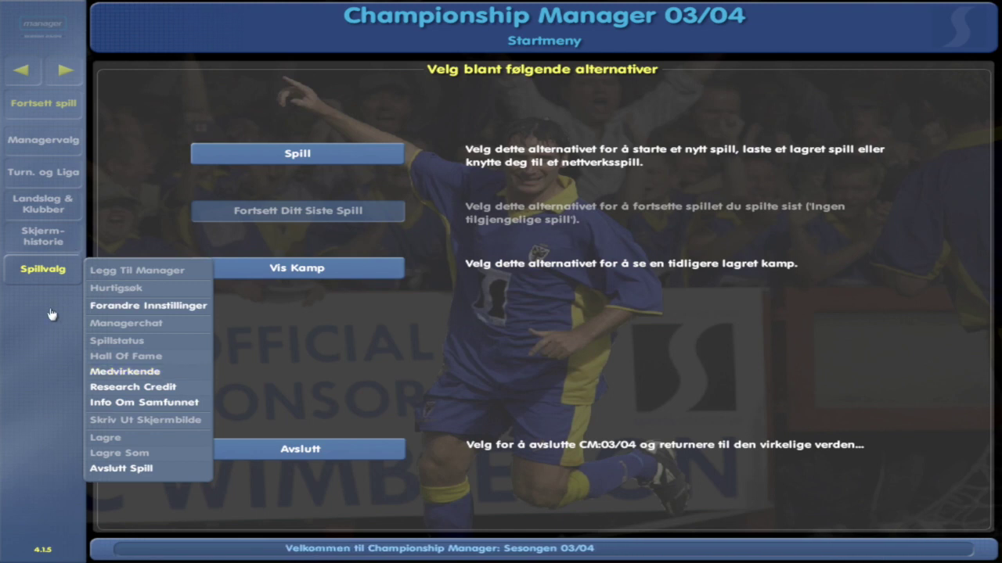
{"action": "key", "text": "Down"}
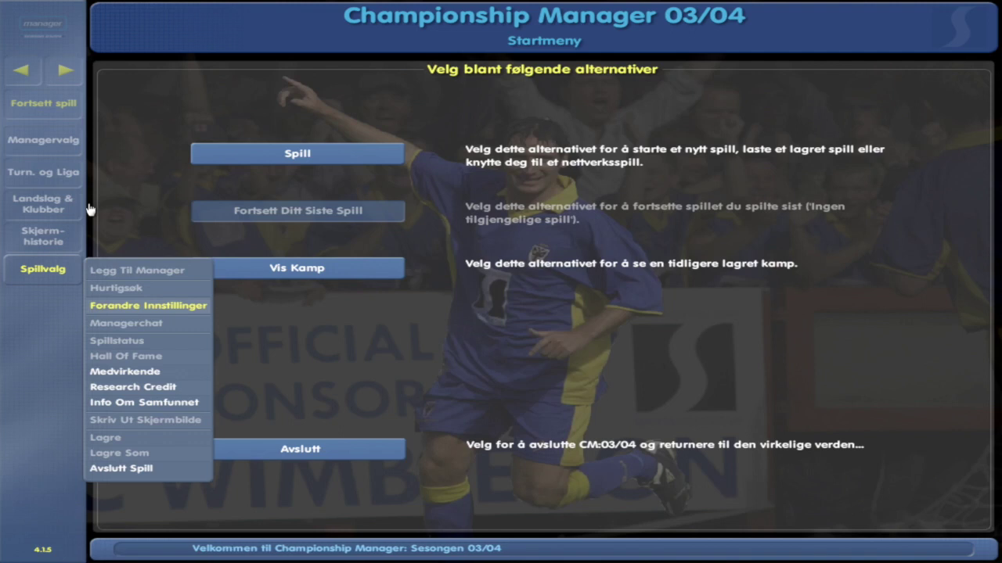
{"action": "key", "text": "Return"}
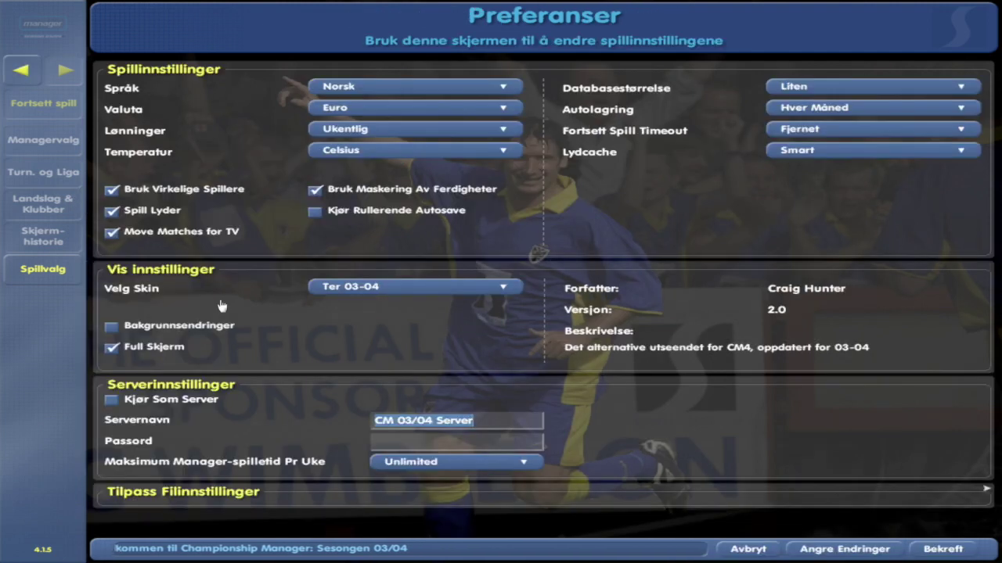
{"action": "left_click", "coordinate": [498, 85]}
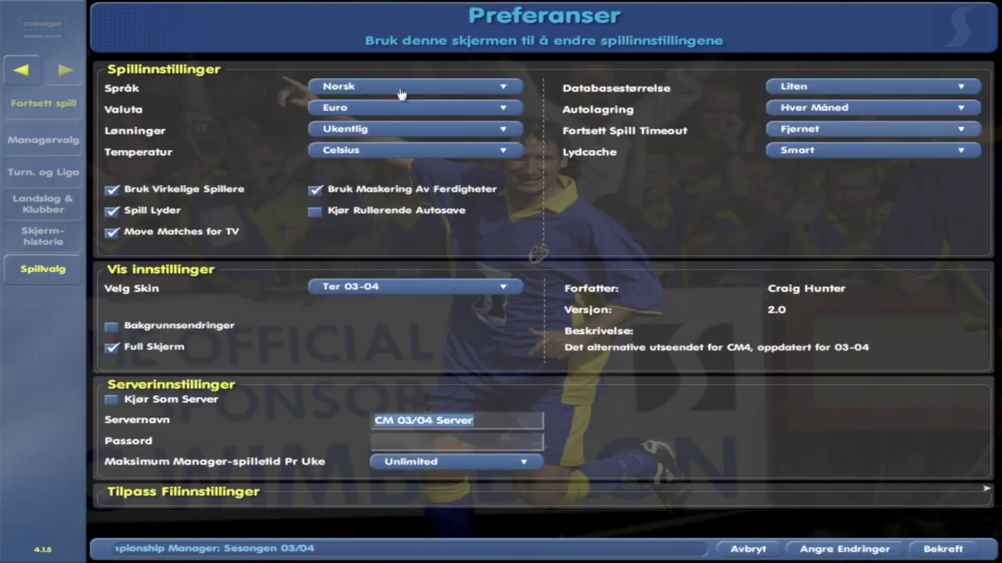
{"action": "key", "text": "Down"}
{"action": "key", "text": "Down"}
{"action": "key", "text": "Down"}
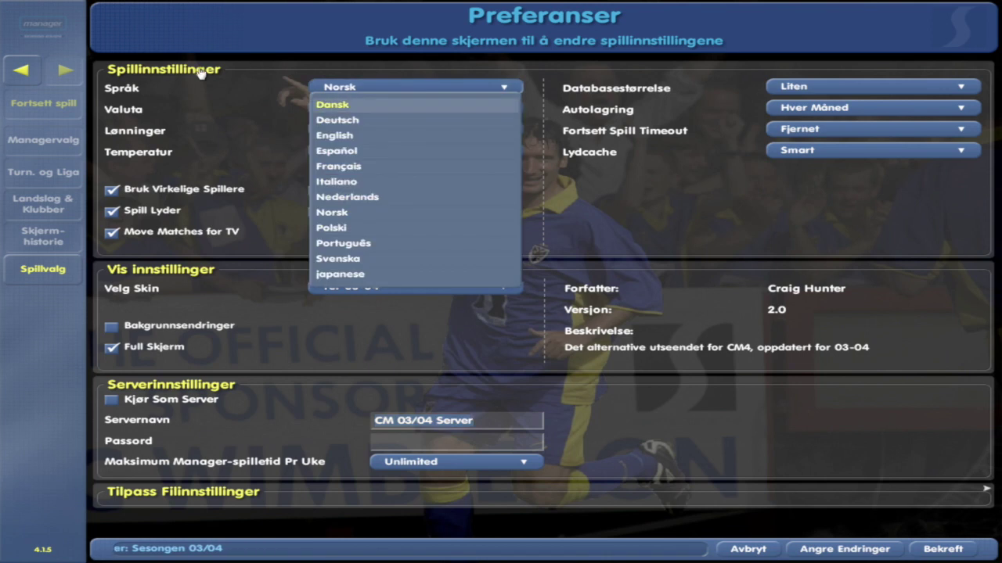
{"action": "key", "text": "Return"}
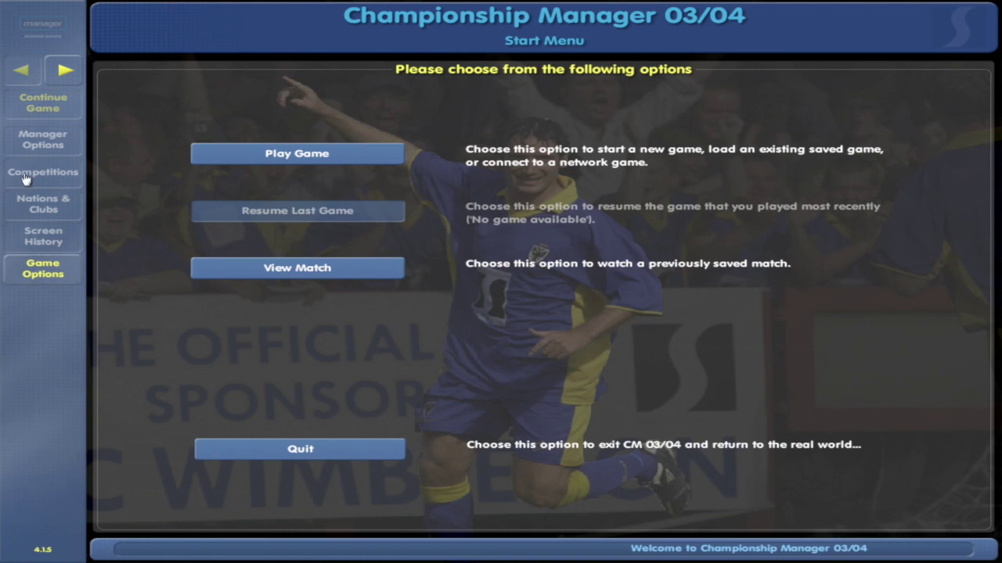
- Set the game currency to UK Pound Sterling in the preferences and return to the start menu
{"action": "left_click", "coordinate": [43, 268]}
{"action": "left_click", "coordinate": [134, 305]}
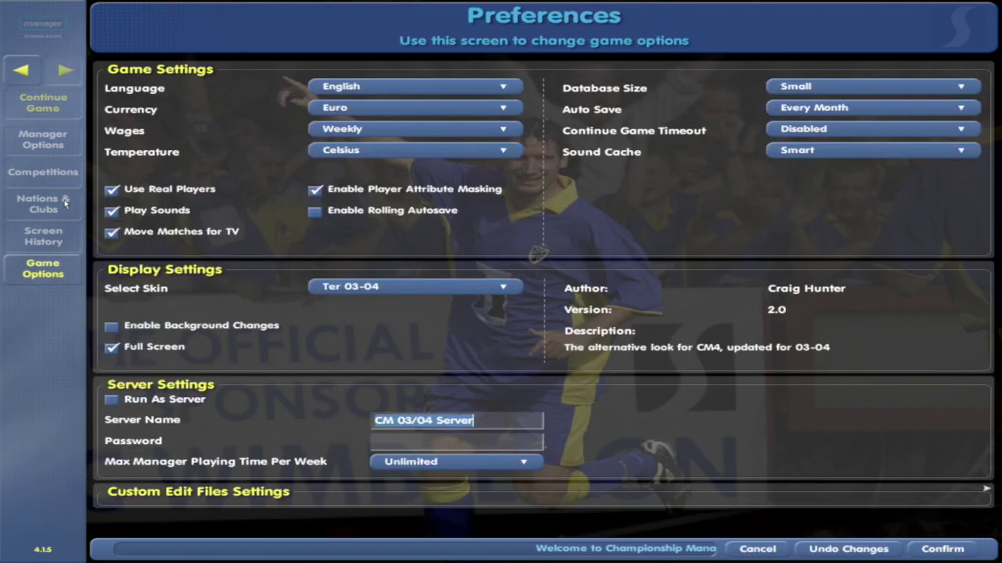
{"action": "left_click", "coordinate": [252, 112]}
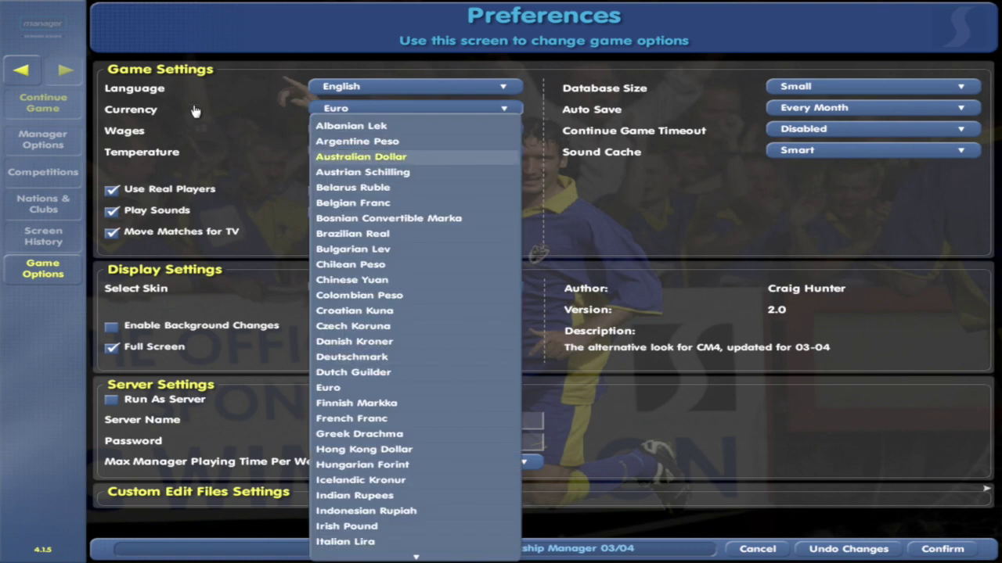
{"action": "key", "text": "Down"}
{"action": "key", "text": "Down"}
{"action": "key", "text": "Down"}
{"action": "key", "text": "Down"}
{"action": "key", "text": "Down"}
{"action": "key", "text": "Down"}
{"action": "key", "text": "Down"}
{"action": "key", "text": "Down"}
{"action": "key", "text": "Down"}
{"action": "key", "text": "Down"}
{"action": "key", "text": "Down"}
{"action": "key", "text": "Down"}
{"action": "key", "text": "Down"}
{"action": "key", "text": "Down"}
{"action": "key", "text": "Down"}
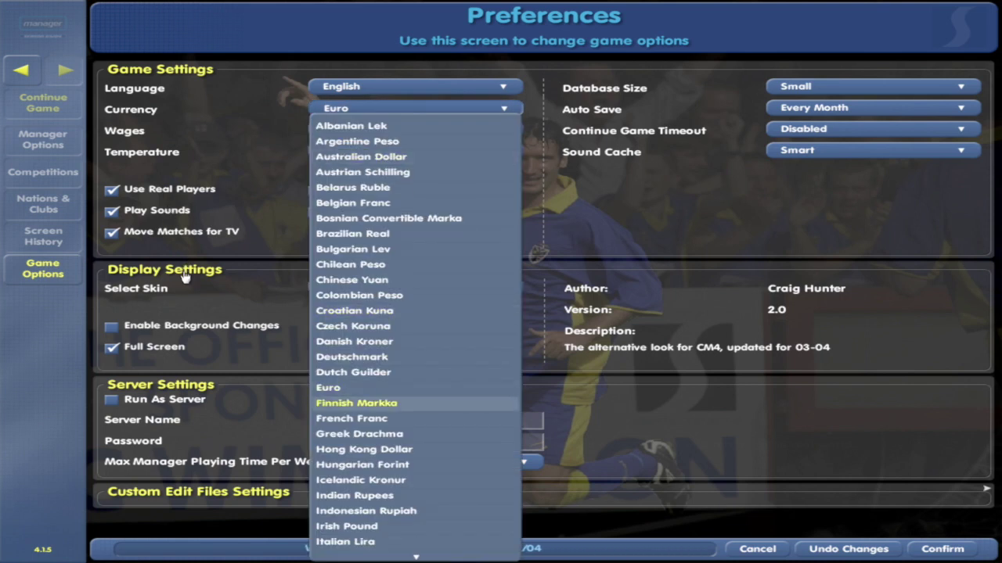
{"action": "key", "text": "Up"}
{"action": "key", "text": "Up"}
{"action": "key", "text": "Up"}
{"action": "key", "text": "Up"}
{"action": "key", "text": "Up"}
{"action": "key", "text": "Up"}
{"action": "key", "text": "Up"}
{"action": "key", "text": "Down"}
{"action": "key", "text": "Down"}
{"action": "key", "text": "Down"}
{"action": "key", "text": "Down"}
{"action": "key", "text": "Down"}
{"action": "key", "text": "Up"}
{"action": "key", "text": "Up"}
{"action": "key", "text": "Up"}
{"action": "key", "text": "Up"}
{"action": "key", "text": "Up"}
{"action": "key", "text": "Up"}
{"action": "key", "text": "Up"}
{"action": "key", "text": "Up"}
{"action": "key", "text": "Up"}
{"action": "key", "text": "Up"}
{"action": "key", "text": "Up"}
{"action": "key", "text": "Up"}
{"action": "key", "text": "Up"}
{"action": "key", "text": "Down"}
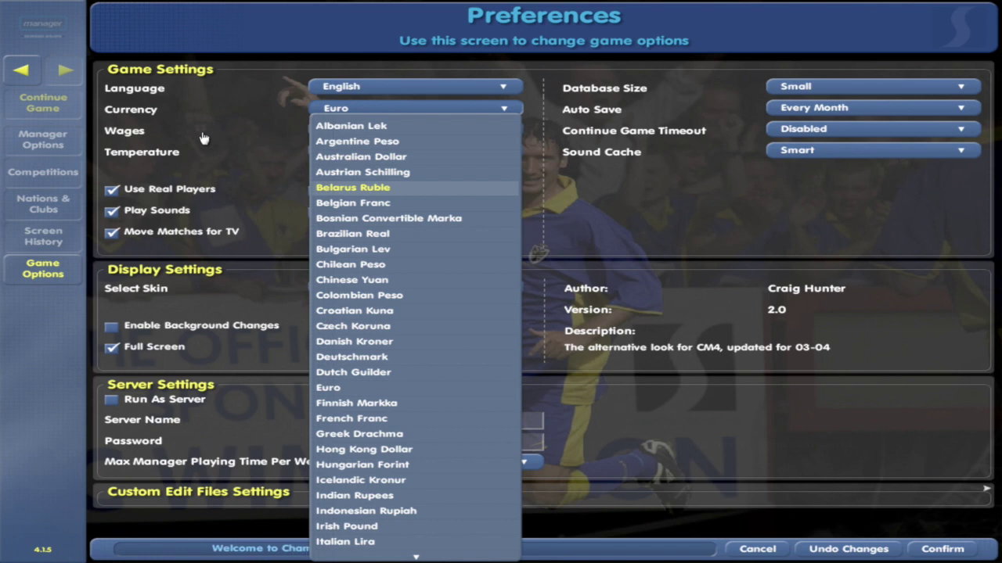
{"action": "key", "text": "Down"}
{"action": "key", "text": "Down"}
{"action": "key", "text": "Down"}
{"action": "key", "text": "Down"}
{"action": "key", "text": "Down"}
{"action": "key", "text": "Down"}
{"action": "key", "text": "Down"}
{"action": "key", "text": "Down"}
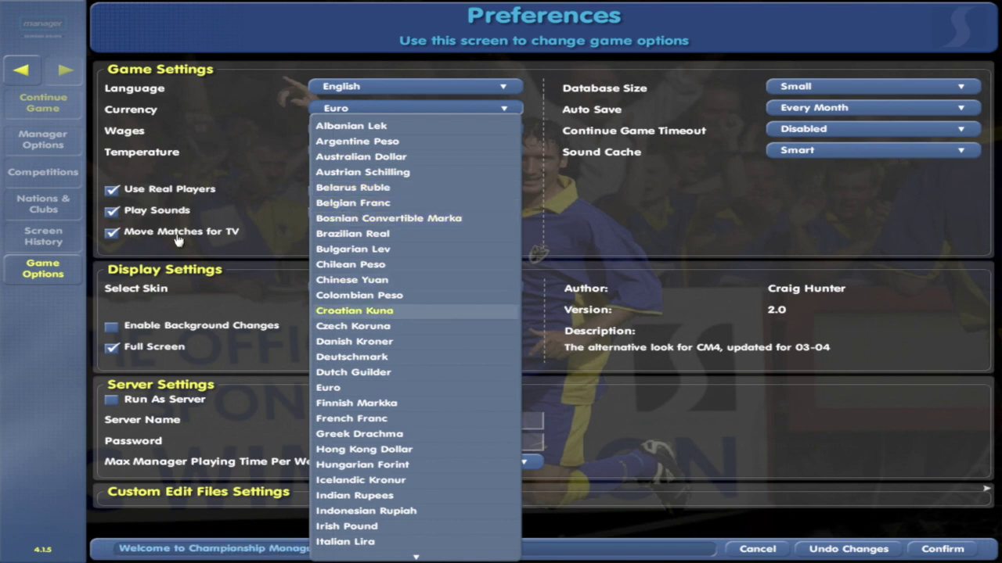
{"action": "key", "text": "Down"}
{"action": "key", "text": "Down"}
{"action": "key", "text": "Down"}
{"action": "key", "text": "Down"}
{"action": "key", "text": "Down"}
{"action": "key", "text": "Down"}
{"action": "key", "text": "Down"}
{"action": "key", "text": "Down"}
{"action": "key", "text": "Page_Down"}
{"action": "key", "text": "Page_Down"}
{"action": "key", "text": "Up"}
{"action": "key", "text": "Up"}
{"action": "key", "text": "Up"}
{"action": "key", "text": "Up"}
{"action": "key", "text": "Up"}
{"action": "key", "text": "Up"}
{"action": "key", "text": "Up"}
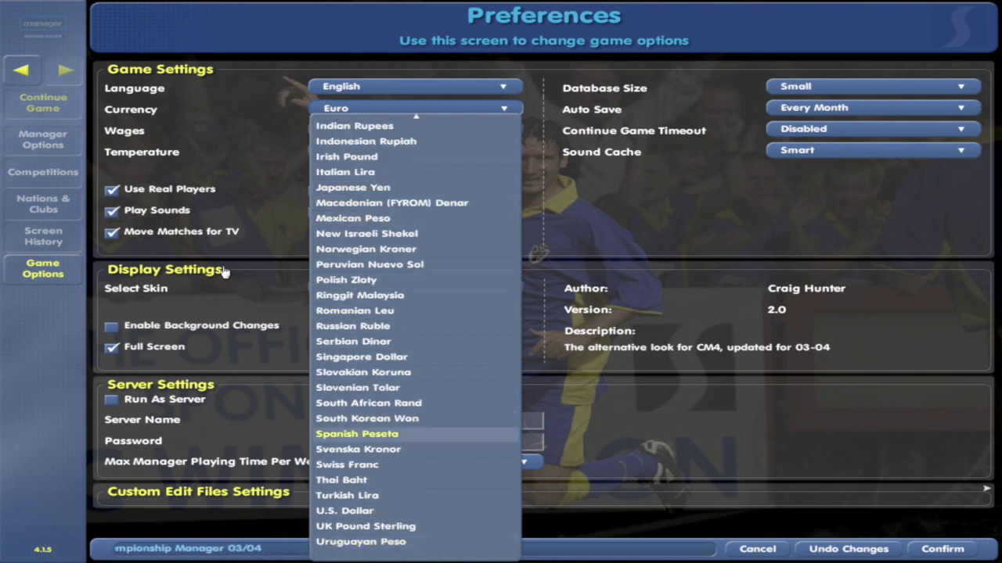
{"action": "key", "text": "Up"}
{"action": "key", "text": "Up"}
{"action": "key", "text": "Up"}
{"action": "key", "text": "Up"}
{"action": "key", "text": "Up"}
{"action": "key", "text": "Up"}
{"action": "key", "text": "Page_Up"}
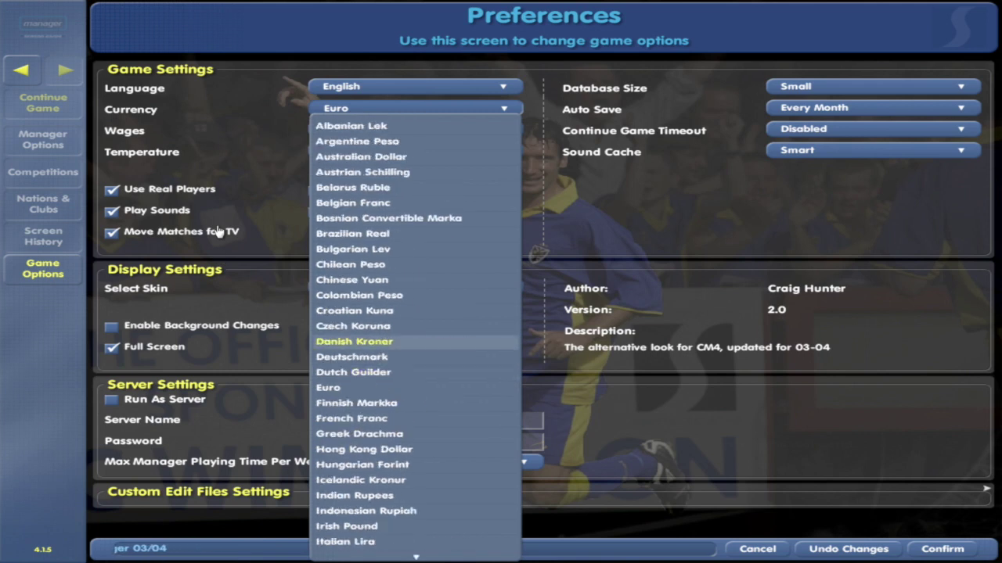
{"action": "key", "text": "Up"}
{"action": "key", "text": "Up"}
{"action": "key", "text": "Up"}
{"action": "key", "text": "Up"}
{"action": "key", "text": "Up"}
{"action": "key", "text": "Up"}
{"action": "key", "text": "Up"}
{"action": "key", "text": "Down"}
{"action": "key", "text": "Down"}
{"action": "key", "text": "Down"}
{"action": "key", "text": "Down"}
{"action": "key", "text": "Down"}
{"action": "key", "text": "Down"}
{"action": "key", "text": "Down"}
{"action": "key", "text": "Down"}
{"action": "key", "text": "Down"}
{"action": "key", "text": "Down"}
{"action": "key", "text": "Down"}
{"action": "key", "text": "Down"}
{"action": "key", "text": "Down"}
{"action": "key", "text": "Down"}
{"action": "key", "text": "Down"}
{"action": "key", "text": "Down"}
{"action": "key", "text": "Down"}
{"action": "key", "text": "Down"}
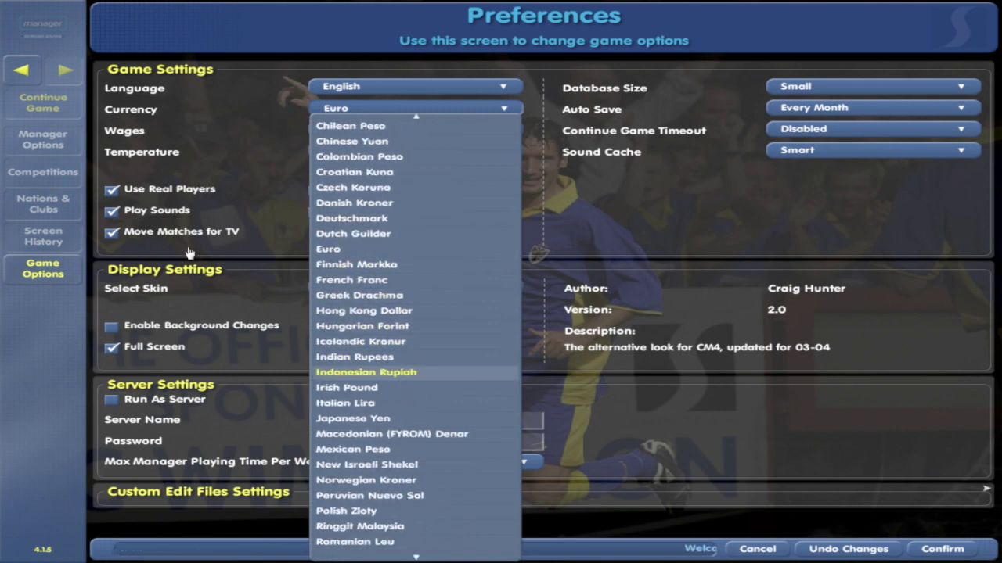
{"action": "key", "text": "Down"}
{"action": "key", "text": "Down"}
{"action": "key", "text": "Up"}
{"action": "key", "text": "Up"}
{"action": "key", "text": "Up"}
{"action": "key", "text": "Up"}
{"action": "key", "text": "Up"}
{"action": "key", "text": "Up"}
{"action": "key", "text": "Up"}
{"action": "key", "text": "Up"}
{"action": "key", "text": "Up"}
{"action": "key", "text": "Up"}
{"action": "key", "text": "Up"}
{"action": "key", "text": "Up"}
{"action": "key", "text": "Down"}
{"action": "key", "text": "Down"}
{"action": "key", "text": "Down"}
{"action": "key", "text": "Down"}
{"action": "key", "text": "Down"}
{"action": "key", "text": "Down"}
{"action": "key", "text": "Down"}
{"action": "key", "text": "Down"}
{"action": "key", "text": "Down"}
{"action": "key", "text": "Down"}
{"action": "key", "text": "Down"}
{"action": "key", "text": "Down"}
{"action": "key", "text": "Down"}
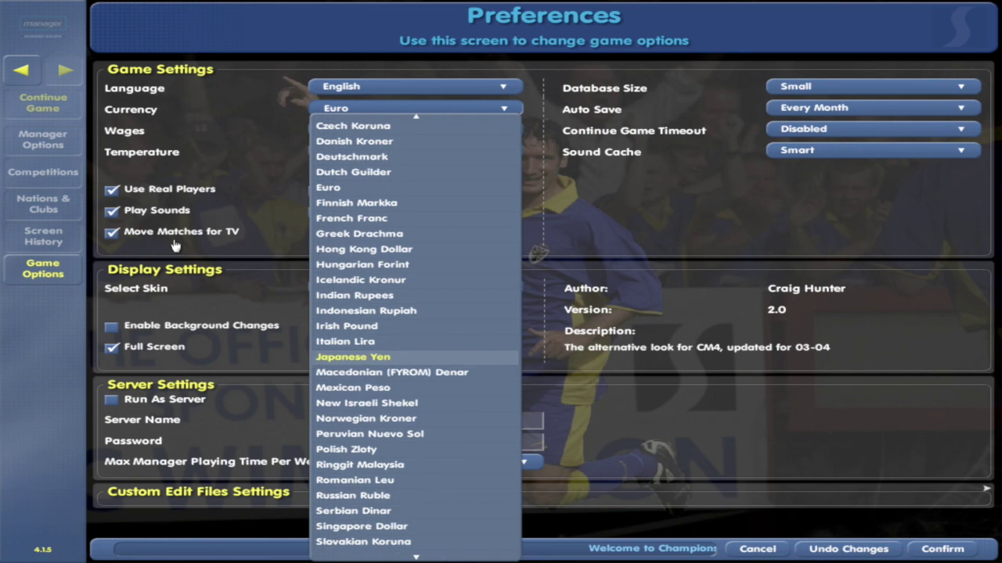
{"action": "key", "text": "Down"}
{"action": "key", "text": "Down"}
{"action": "key", "text": "Down"}
{"action": "key", "text": "Down"}
{"action": "key", "text": "Down"}
{"action": "key", "text": "Down"}
{"action": "key", "text": "Down"}
{"action": "key", "text": "Down"}
{"action": "key", "text": "Down"}
{"action": "key", "text": "Down"}
{"action": "key", "text": "Down"}
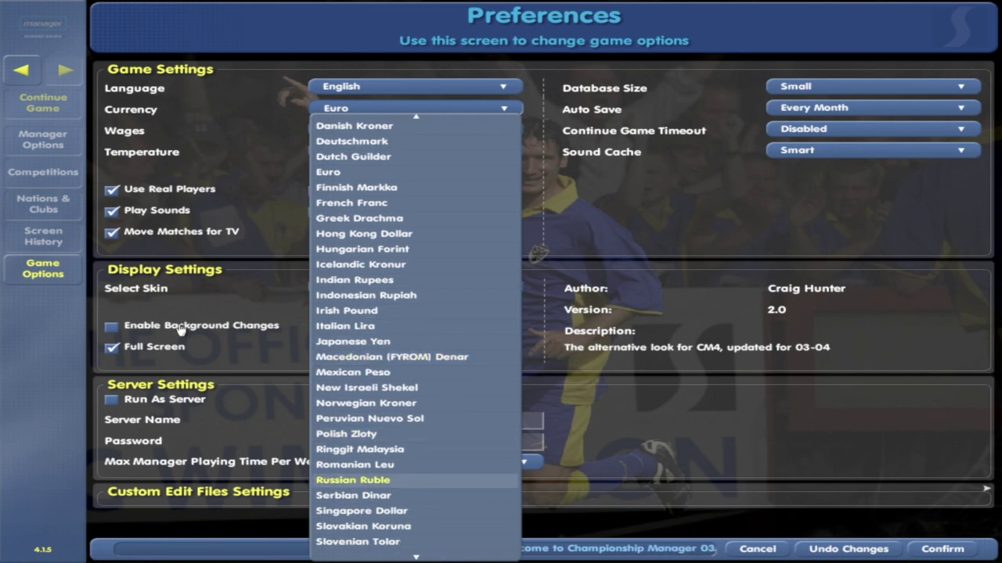
{"action": "key", "text": "Down"}
{"action": "key", "text": "Down"}
{"action": "key", "text": "Down"}
{"action": "key", "text": "Down"}
{"action": "key", "text": "Down"}
{"action": "key", "text": "Down"}
{"action": "key", "text": "Down"}
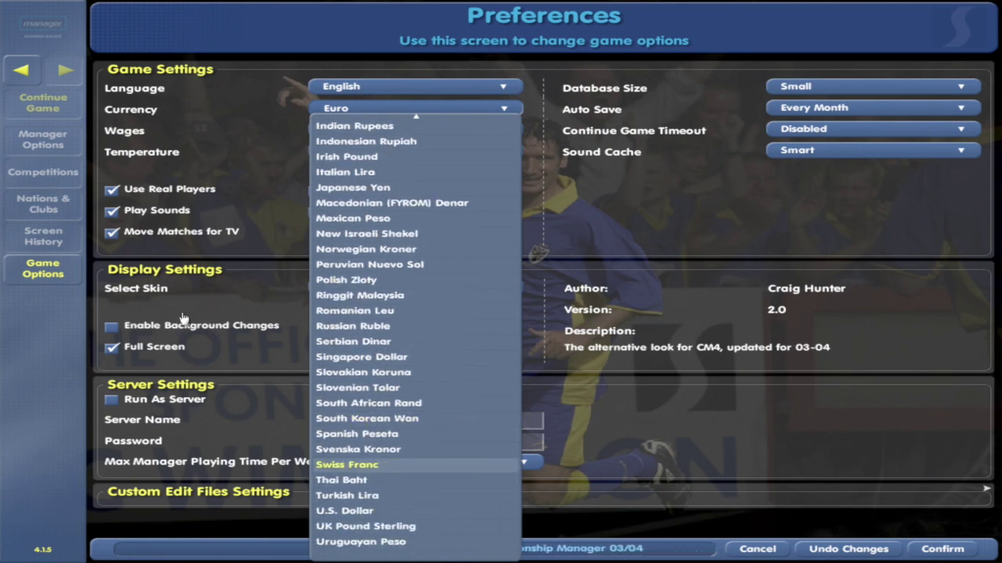
{"action": "key", "text": "Down"}
{"action": "key", "text": "Down"}
{"action": "key", "text": "Down"}
{"action": "key", "text": "Down"}
{"action": "key", "text": "Return"}
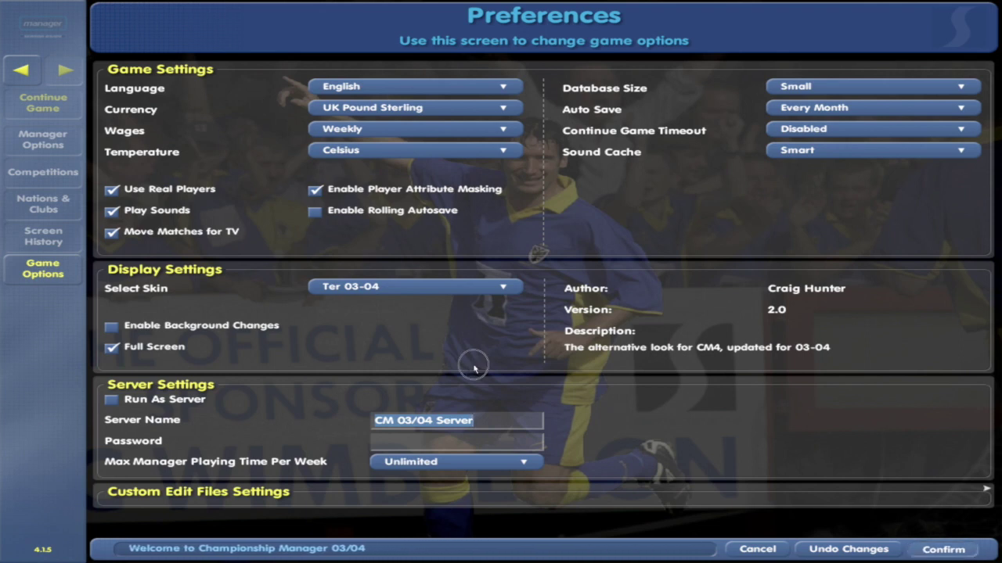
{"action": "key", "text": "Escape"}
- Start a new quick game using the eng quick start file
{"action": "left_click", "coordinate": [235, 153]}
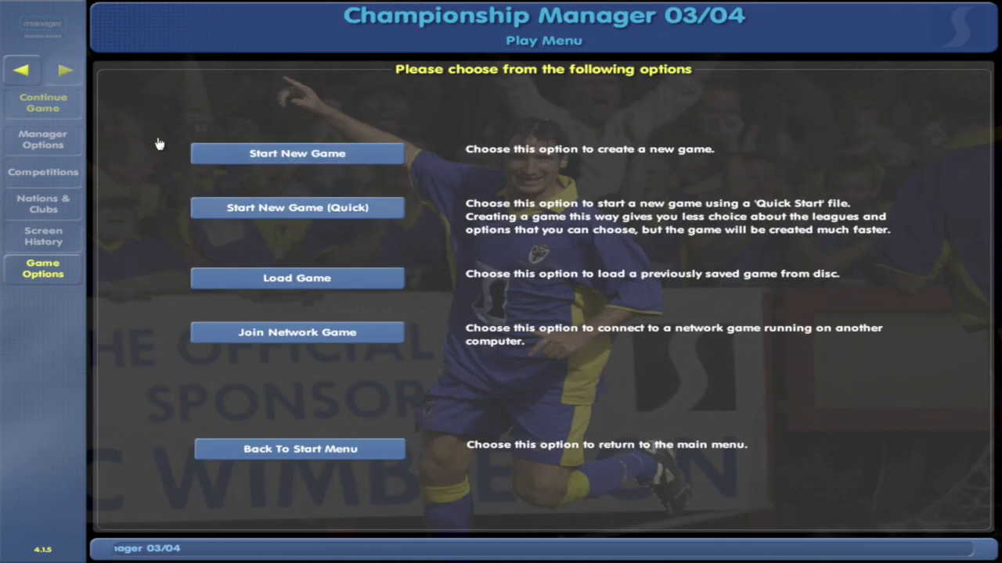
{"action": "key", "text": "Down"}
{"action": "key", "text": "Return"}
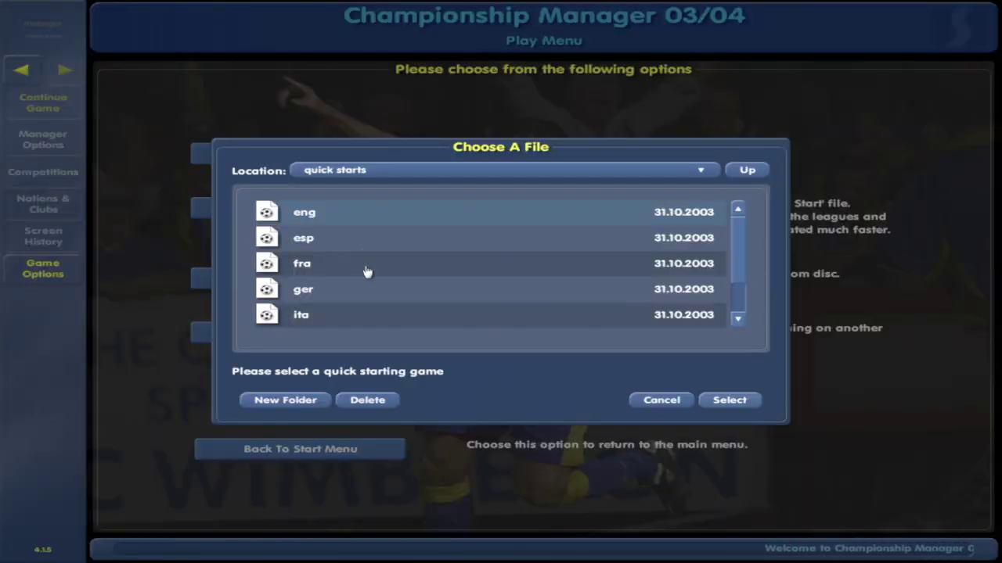
{"action": "key", "text": "Return"}
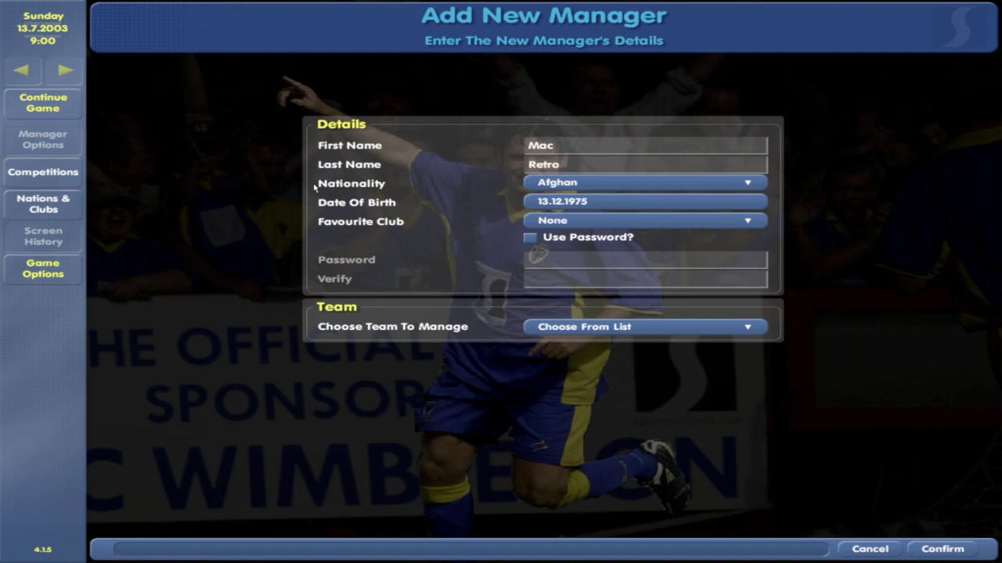
- Set the new manager's nationality to Icelandic
{"action": "key", "text": "Tab"}
{"action": "key", "text": "Return"}
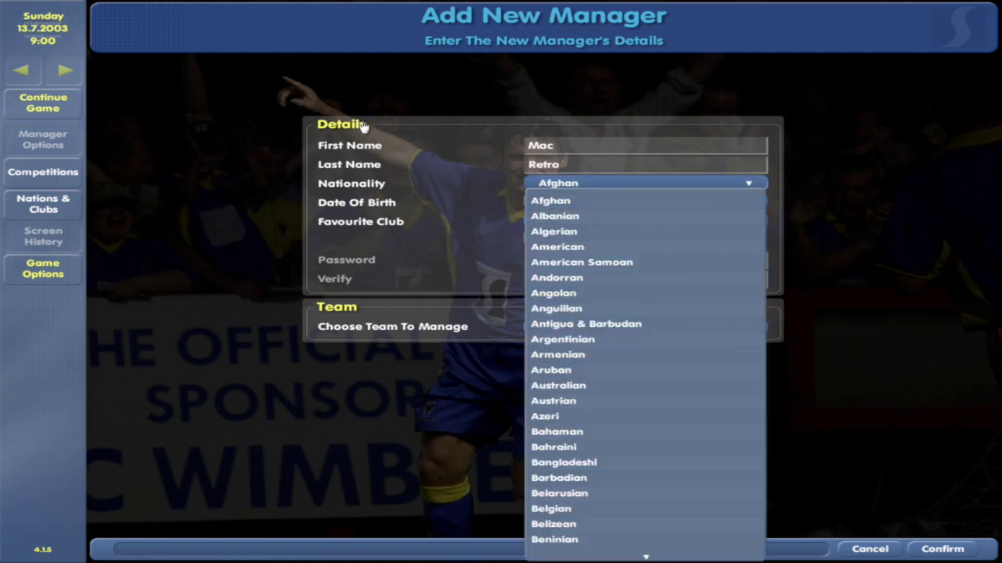
{"action": "key", "text": "Down"}
{"action": "key", "text": "Down"}
{"action": "key", "text": "Down"}
{"action": "key", "text": "Down"}
{"action": "key", "text": "Down"}
{"action": "key", "text": "Down"}
{"action": "key", "text": "Down"}
{"action": "key", "text": "Down"}
{"action": "key", "text": "Down"}
{"action": "key", "text": "Down"}
{"action": "key", "text": "Down"}
{"action": "key", "text": "Down"}
{"action": "key", "text": "Down"}
{"action": "key", "text": "Down"}
{"action": "key", "text": "Down"}
{"action": "key", "text": "Down"}
{"action": "key", "text": "Down"}
{"action": "key", "text": "Down"}
{"action": "key", "text": "Down"}
{"action": "key", "text": "Down"}
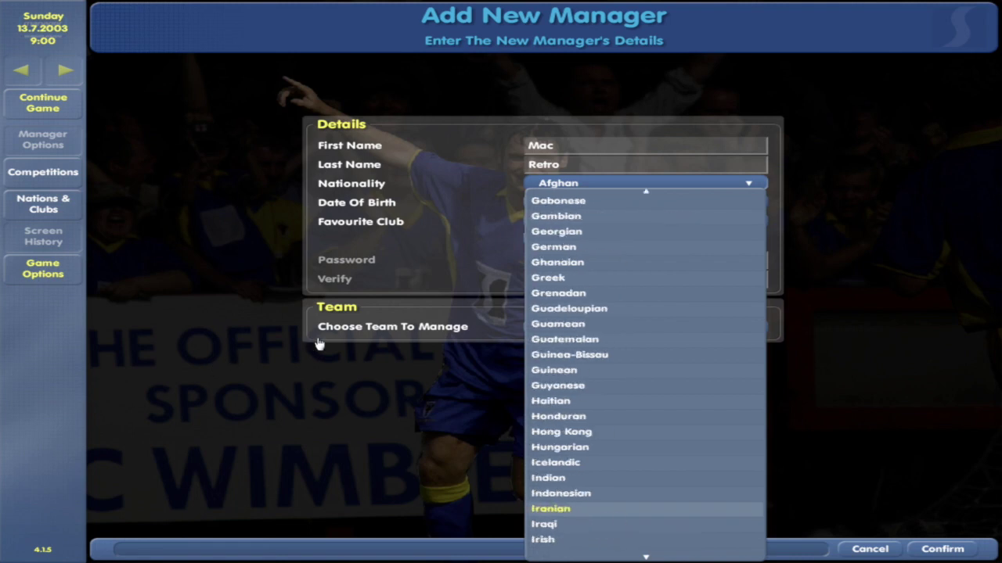
{"action": "key", "text": "Up"}
{"action": "key", "text": "Up"}
{"action": "key", "text": "Up"}
{"action": "key", "text": "Up"}
{"action": "key", "text": "Down"}
{"action": "key", "text": "Return"}
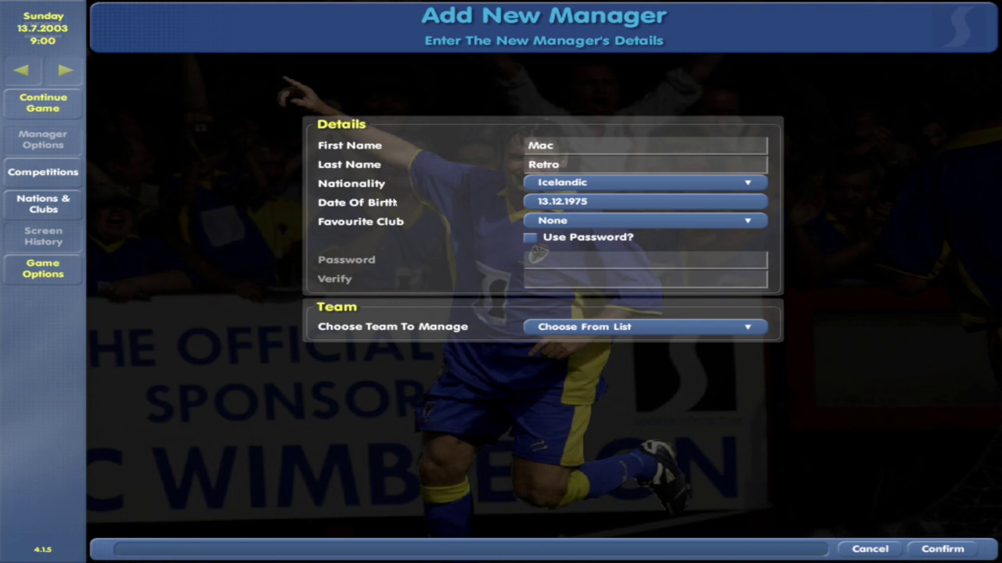
- Choose Halifax from England's Conference as the team to manage and confirm the new manager's details
{"action": "key", "text": "Return"}
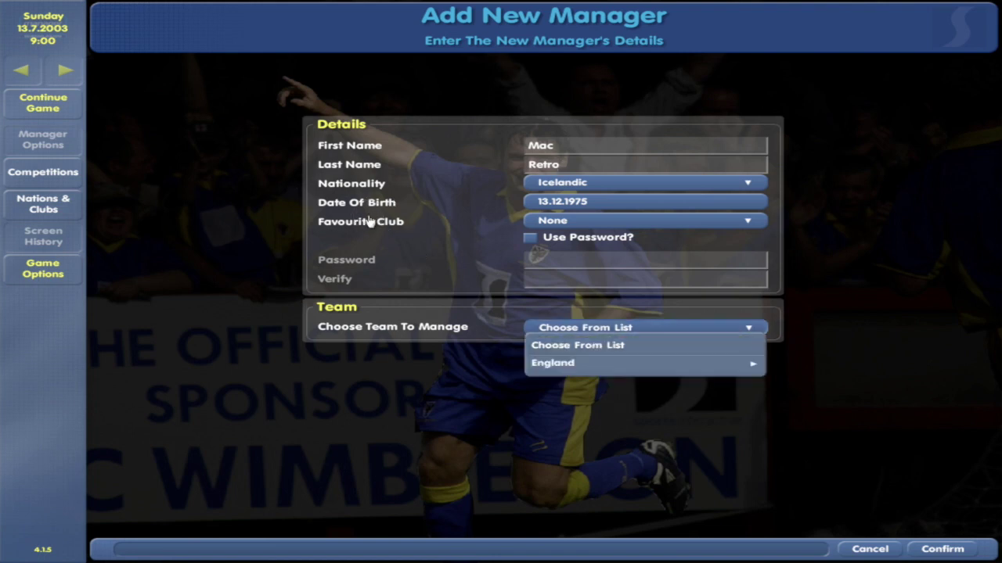
{"action": "key", "text": "Down"}
{"action": "key", "text": "Right"}
{"action": "key", "text": "Down"}
{"action": "key", "text": "Down"}
{"action": "key", "text": "Down"}
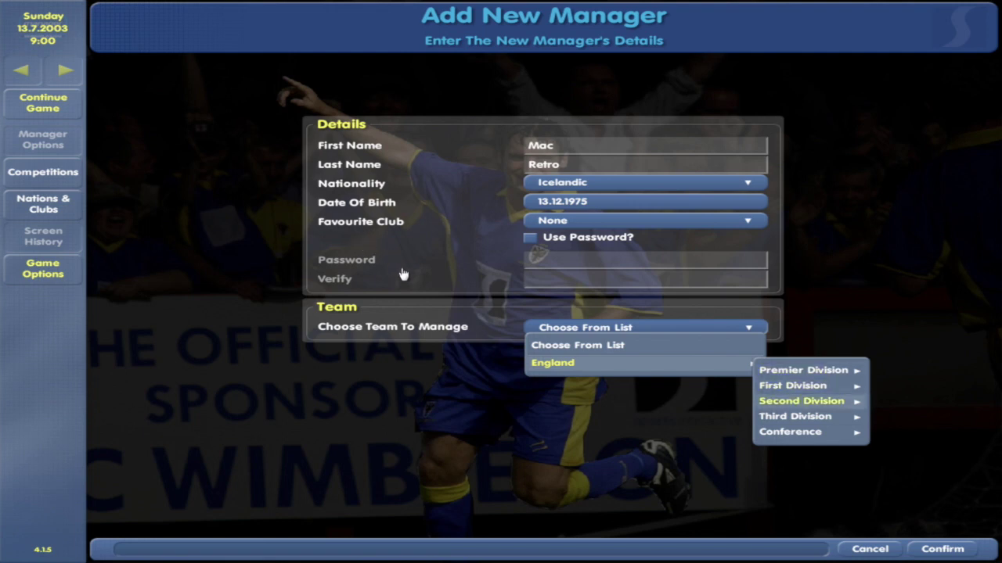
{"action": "key", "text": "Down"}
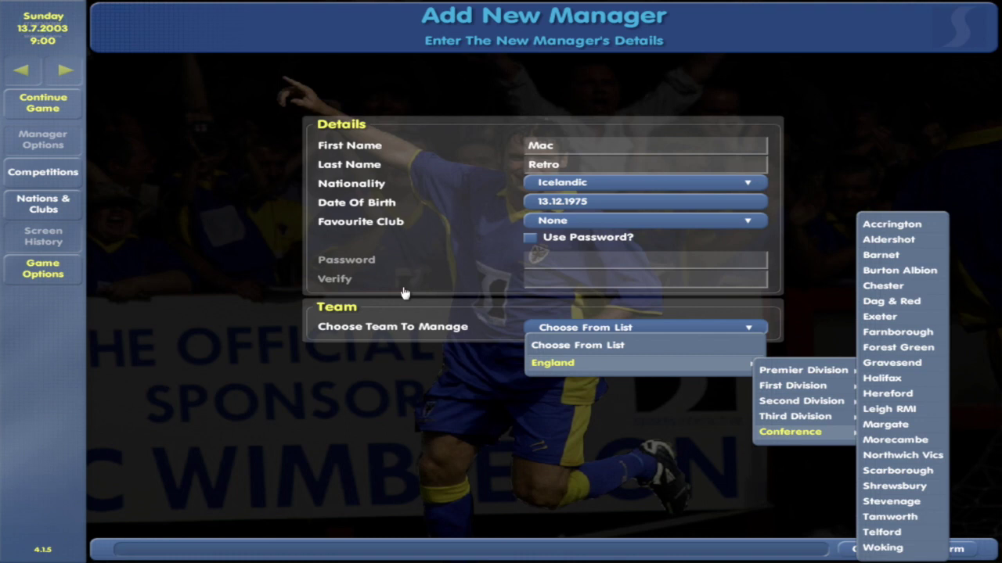
{"action": "key", "text": "Left"}
{"action": "key", "text": "Up"}
{"action": "key", "text": "Up"}
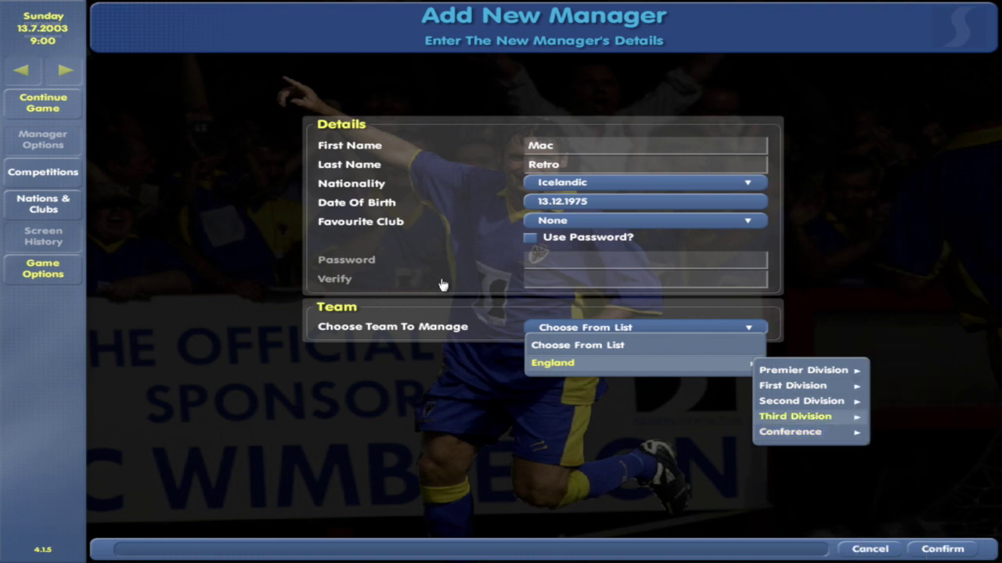
{"action": "key", "text": "Down"}
{"action": "key", "text": "Right"}
{"action": "key", "text": "Up"}
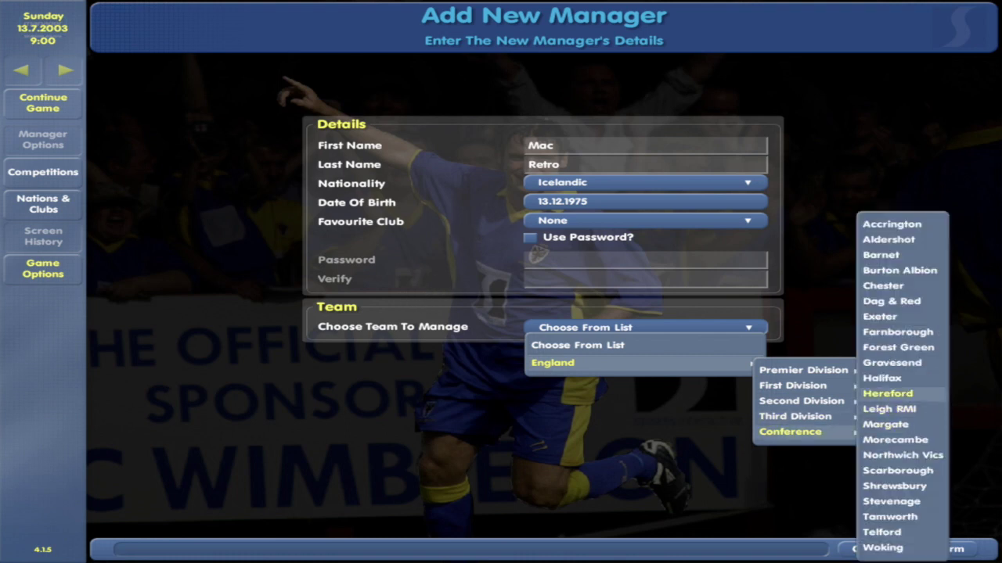
{"action": "key", "text": "Up"}
{"action": "key", "text": "Return"}
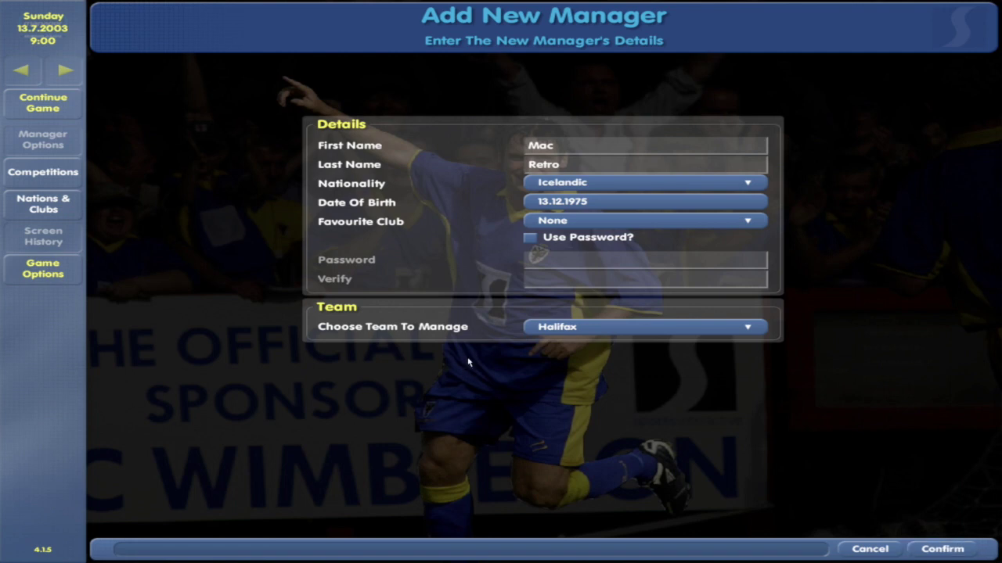
{"action": "key", "text": "Return"}
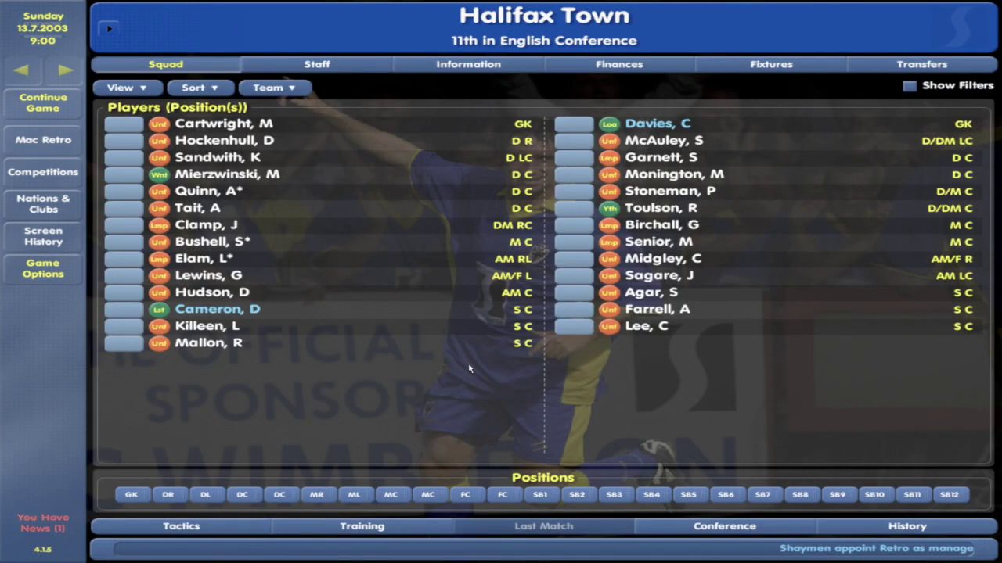